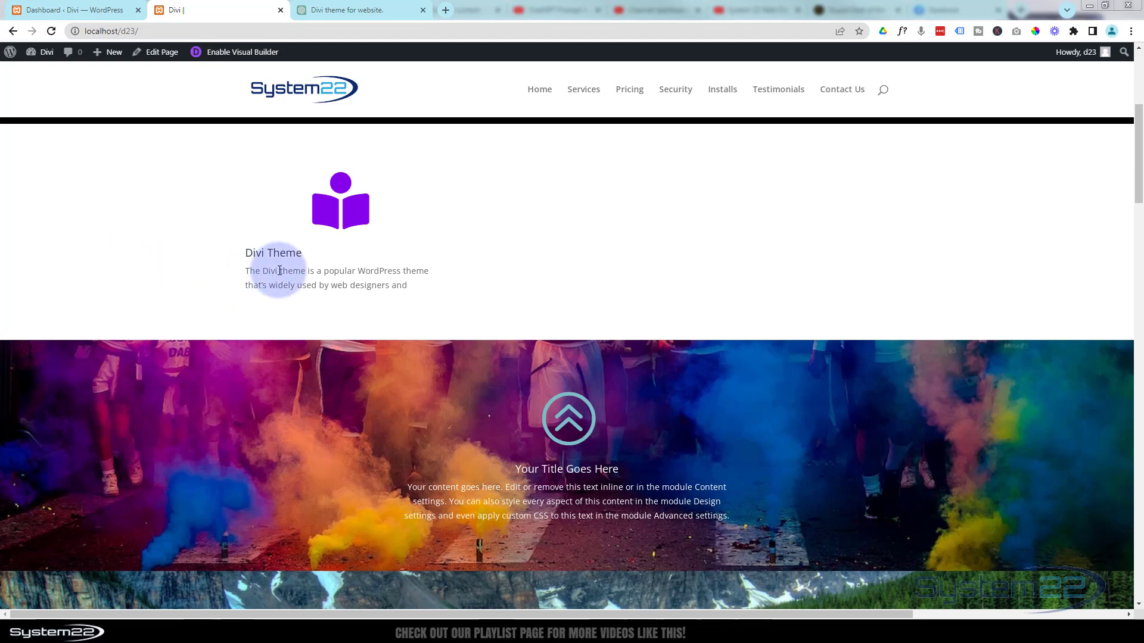
Enable the Visual Builder on the home page.
{"action": "mouse_move", "coordinate": [277, 265]}
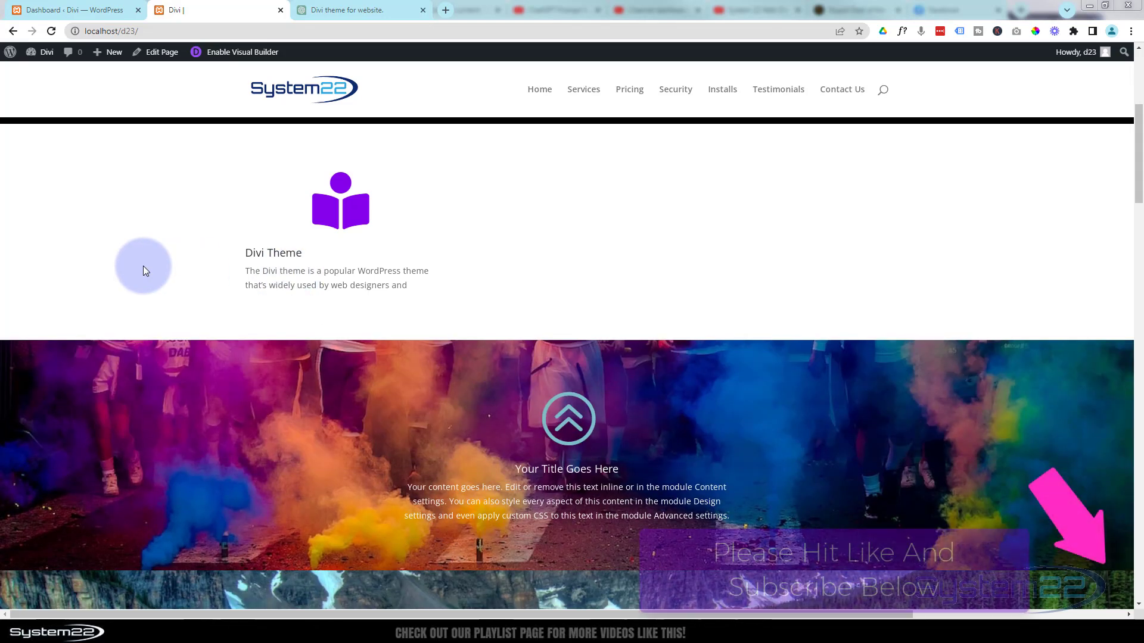
{"action": "left_click", "coordinate": [240, 54]}
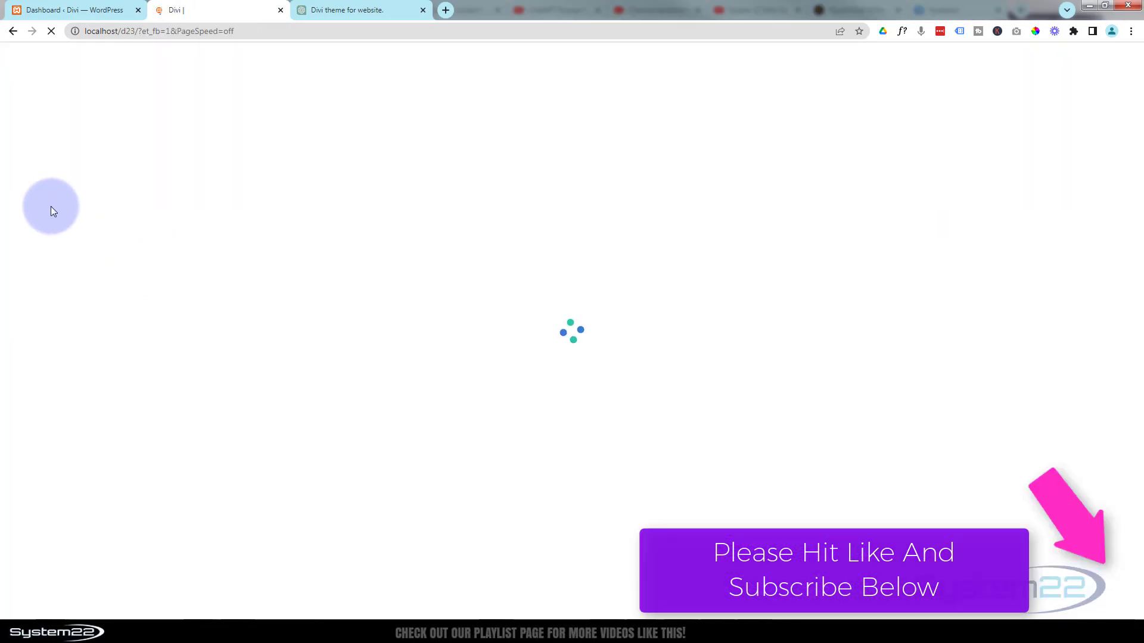
Switch to ChatGPT and submit the prompt "write 100 words on web design in2023", adapted from the earlier Divi theme prompt.
{"action": "left_click", "coordinate": [379, 10]}
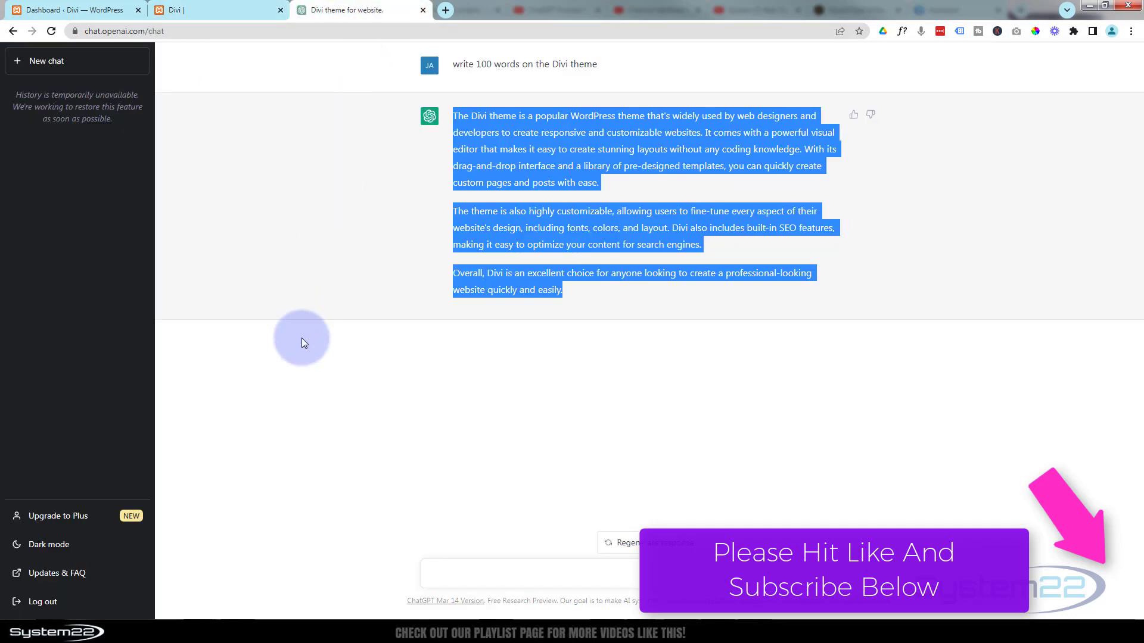
{"action": "left_click_drag", "start_coordinate": [454, 64], "coordinate": [607, 69]}
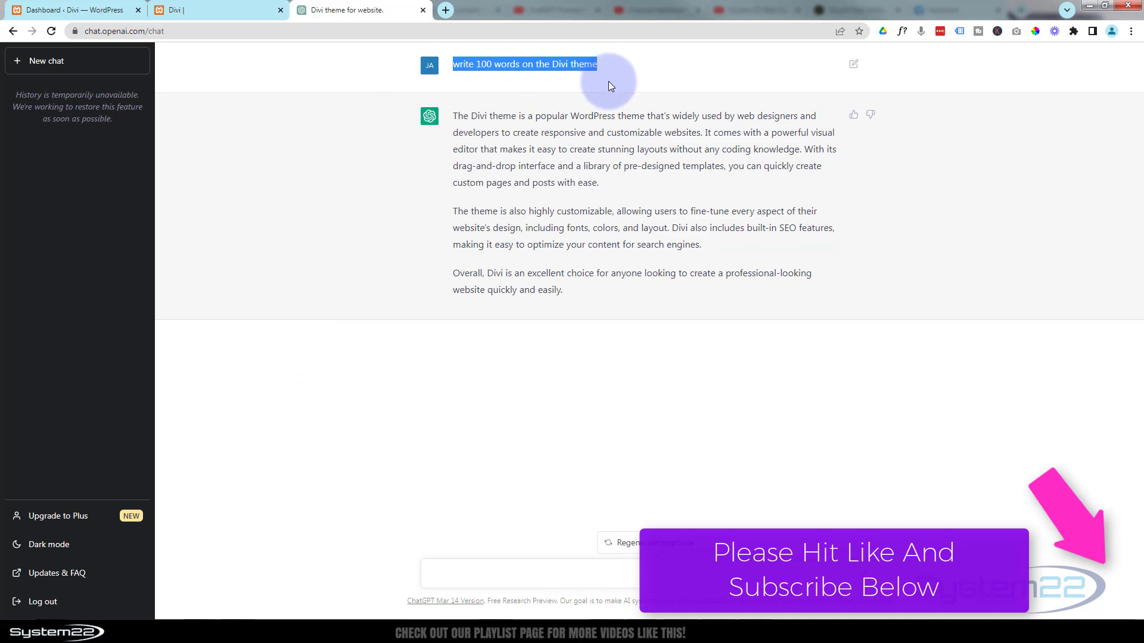
{"action": "left_click", "coordinate": [434, 567]}
{"action": "type", "text": "write 100 words on the Divi theme"}
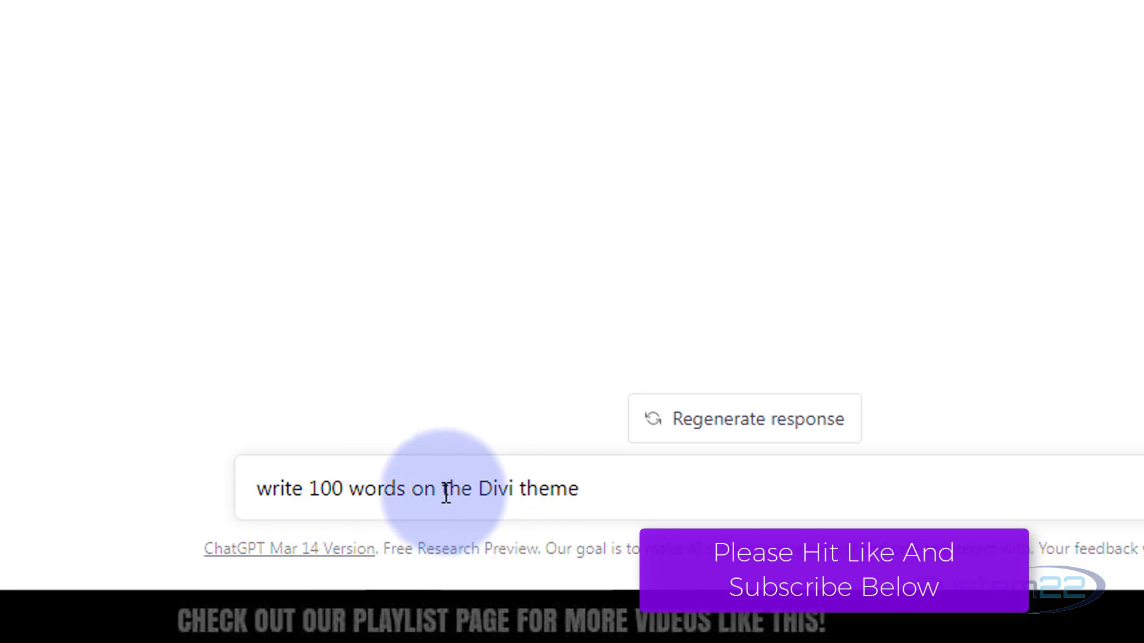
{"action": "left_click_drag", "start_coordinate": [443, 490], "coordinate": [582, 485]}
{"action": "type", "text": "web"}
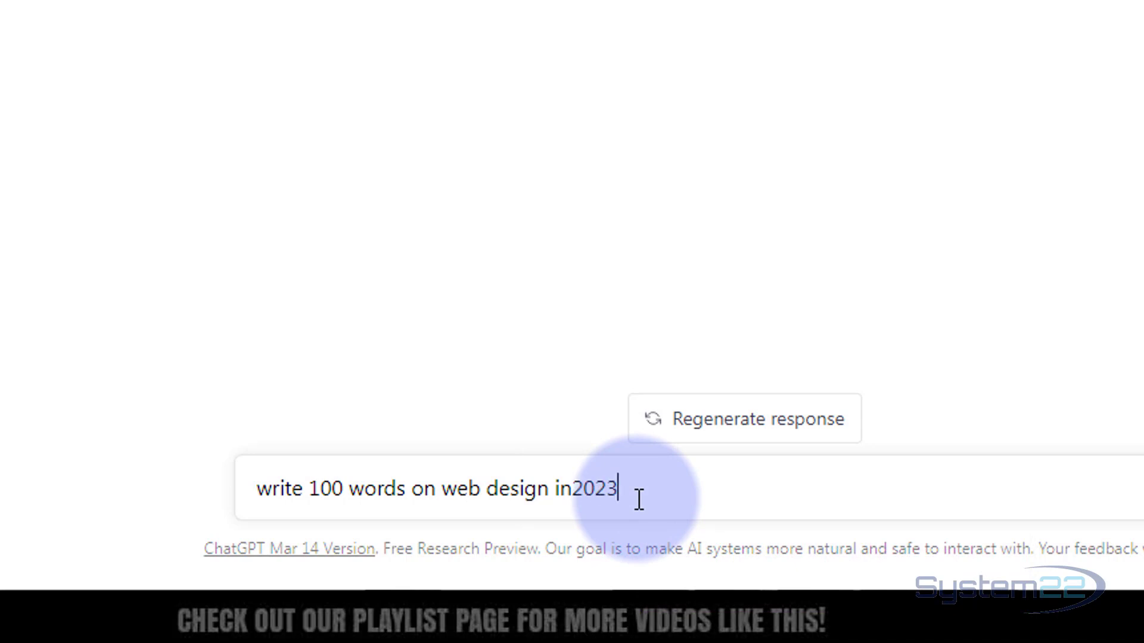
{"action": "key", "text": "Return"}
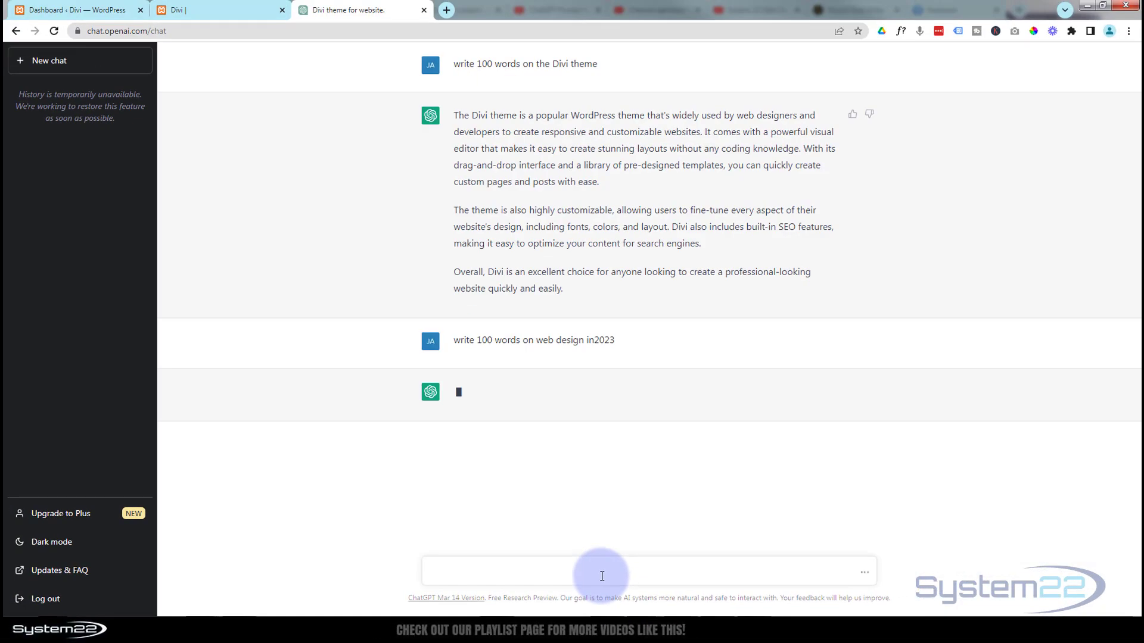
Return to the Divi page and insert a Blurb module titled "Web Design 2023" in the third column of the Divi Theme row.
{"action": "left_click", "coordinate": [216, 10]}
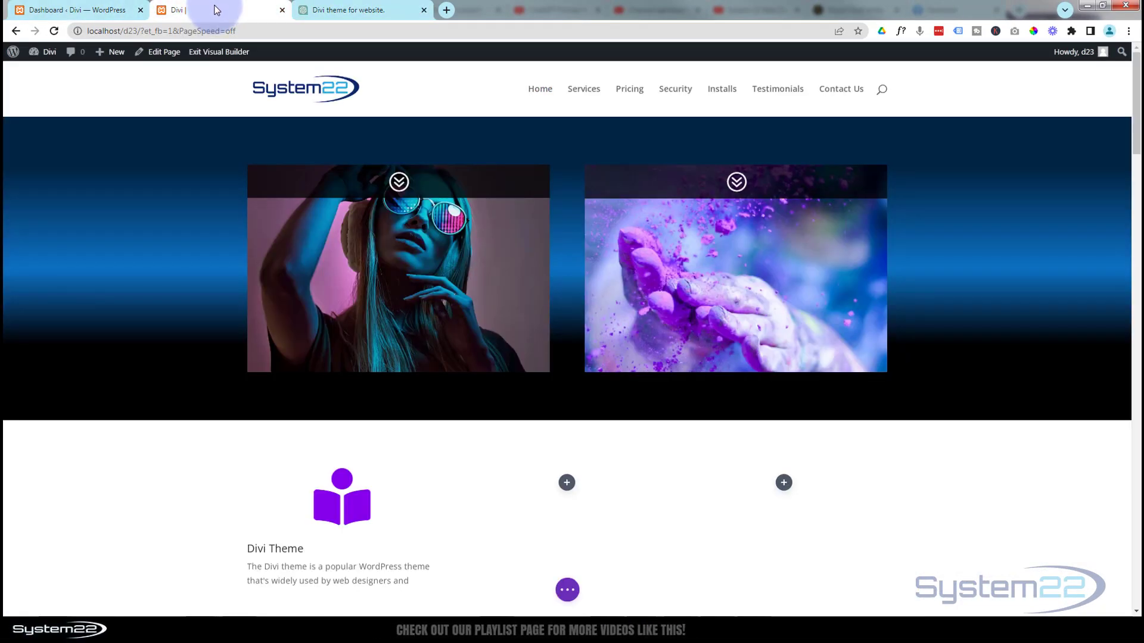
{"action": "scroll", "coordinate": [127, 403], "scroll_direction": "down", "scroll_amount": 4}
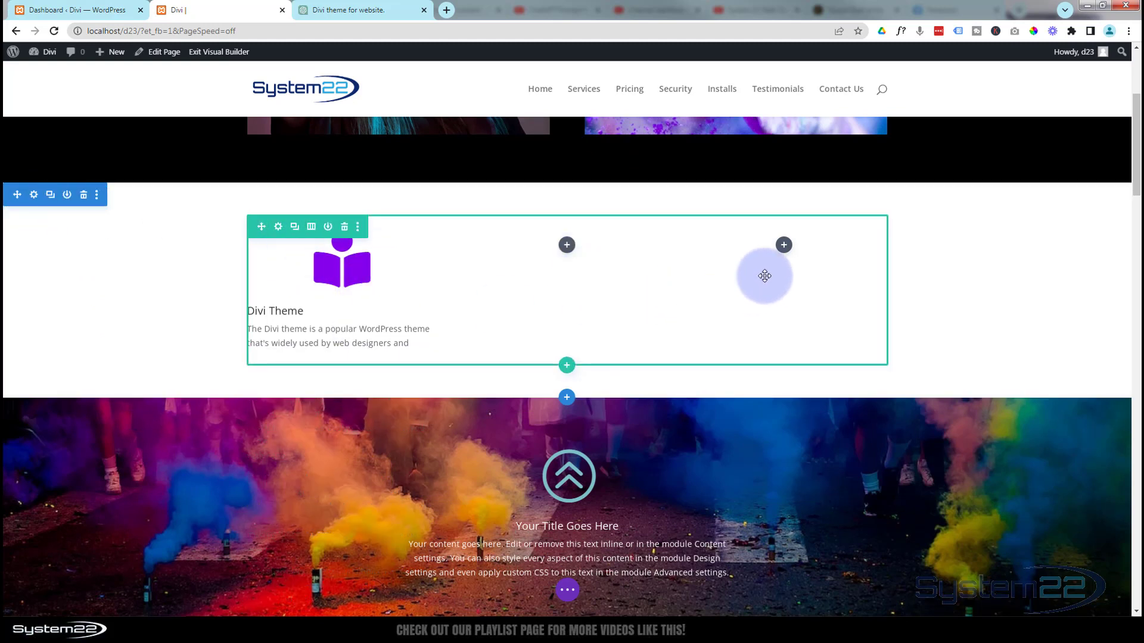
{"action": "left_click", "coordinate": [784, 245]}
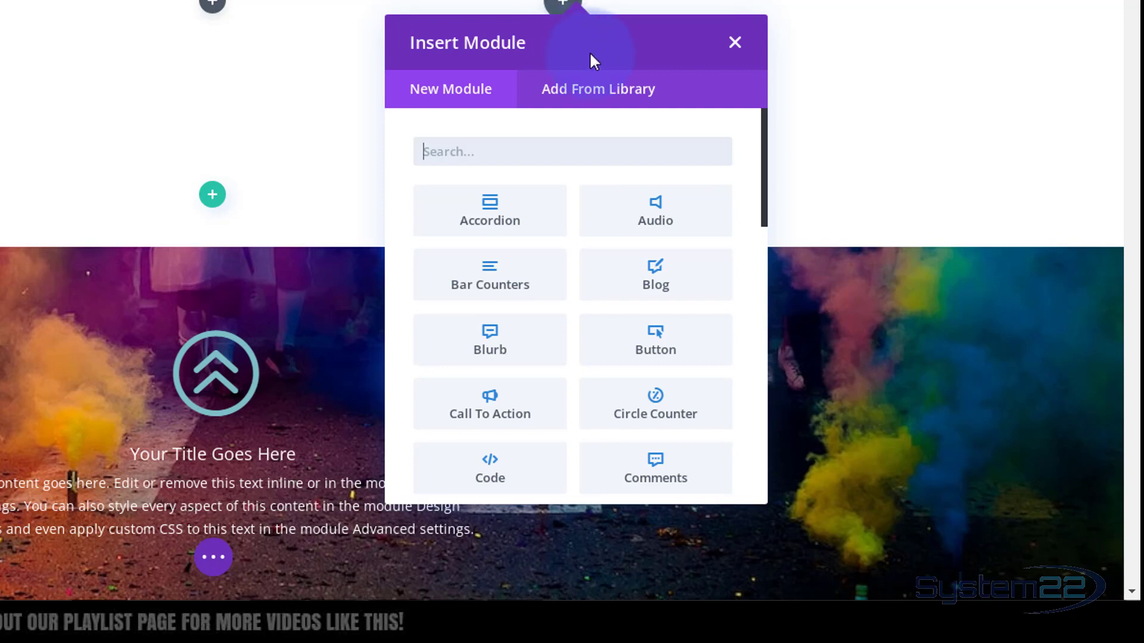
{"action": "left_click", "coordinate": [504, 356]}
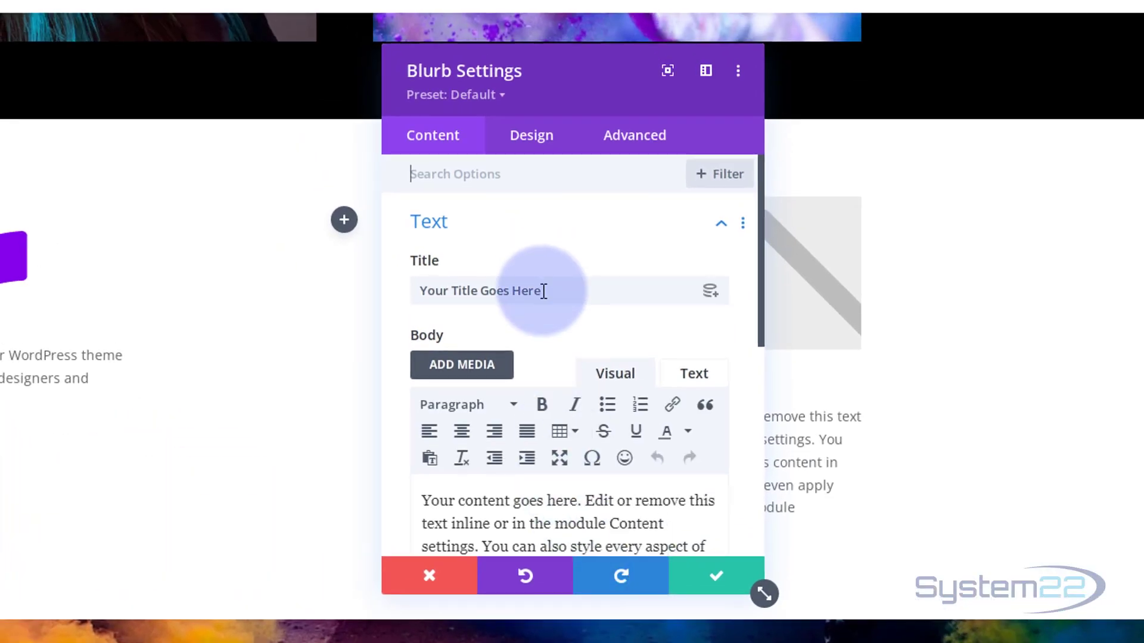
{"action": "left_click_drag", "start_coordinate": [541, 289], "coordinate": [366, 292]}
{"action": "type", "text": "Web Design 2023"}
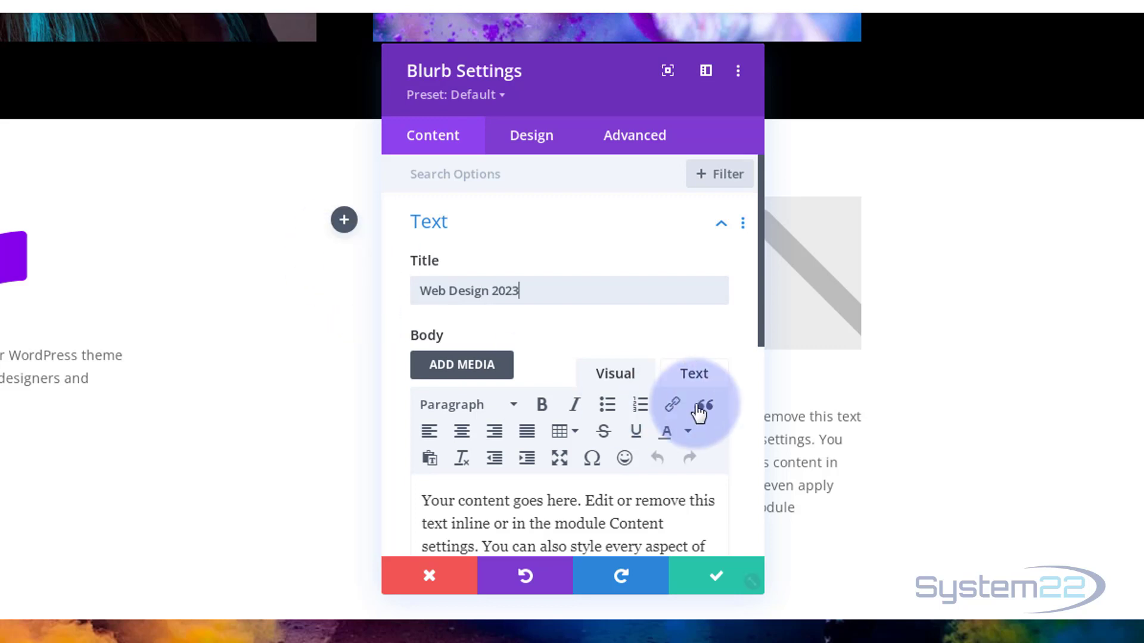
Set the blurb to use an icon instead of an image and search the icons for "Comp".
{"action": "scroll", "coordinate": [610, 317], "scroll_direction": "down", "scroll_amount": 6}
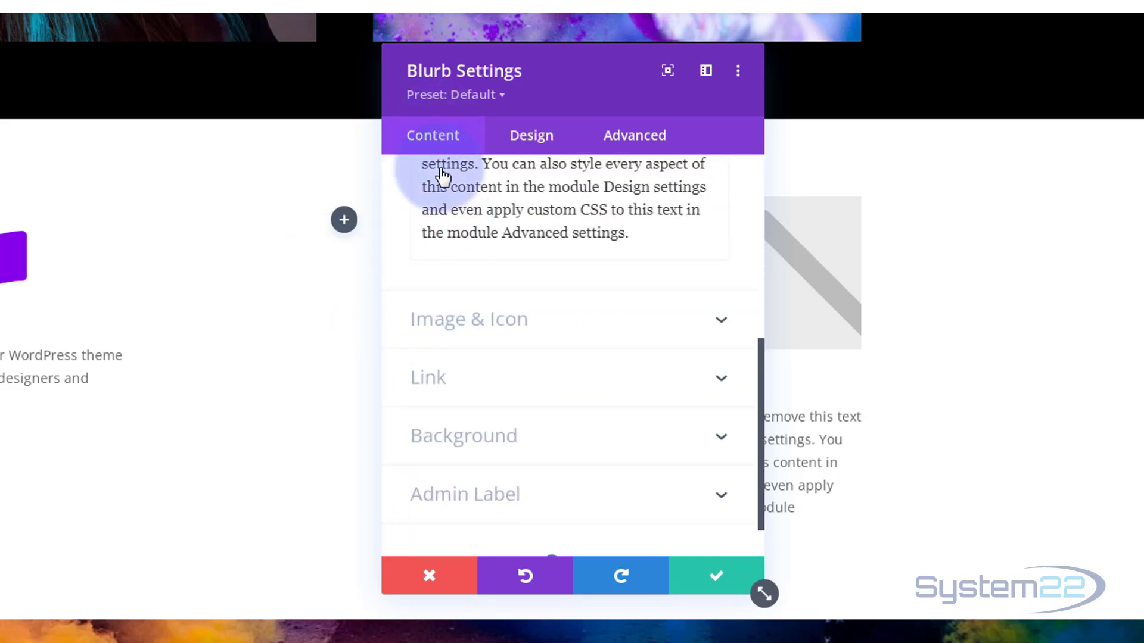
{"action": "left_click", "coordinate": [583, 323]}
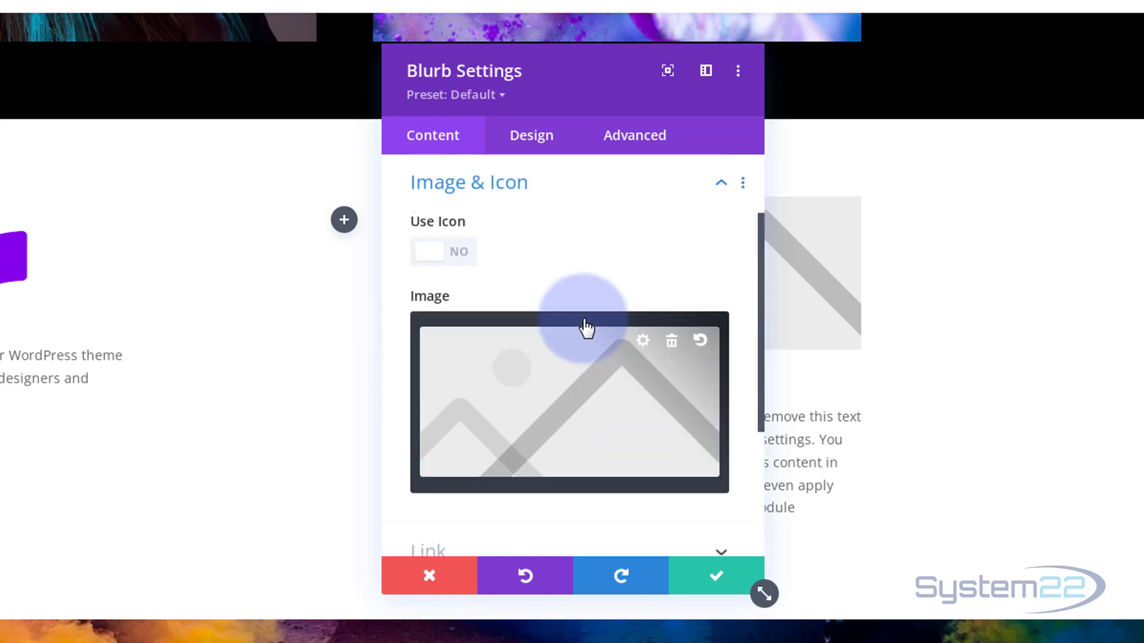
{"action": "left_click", "coordinate": [460, 259]}
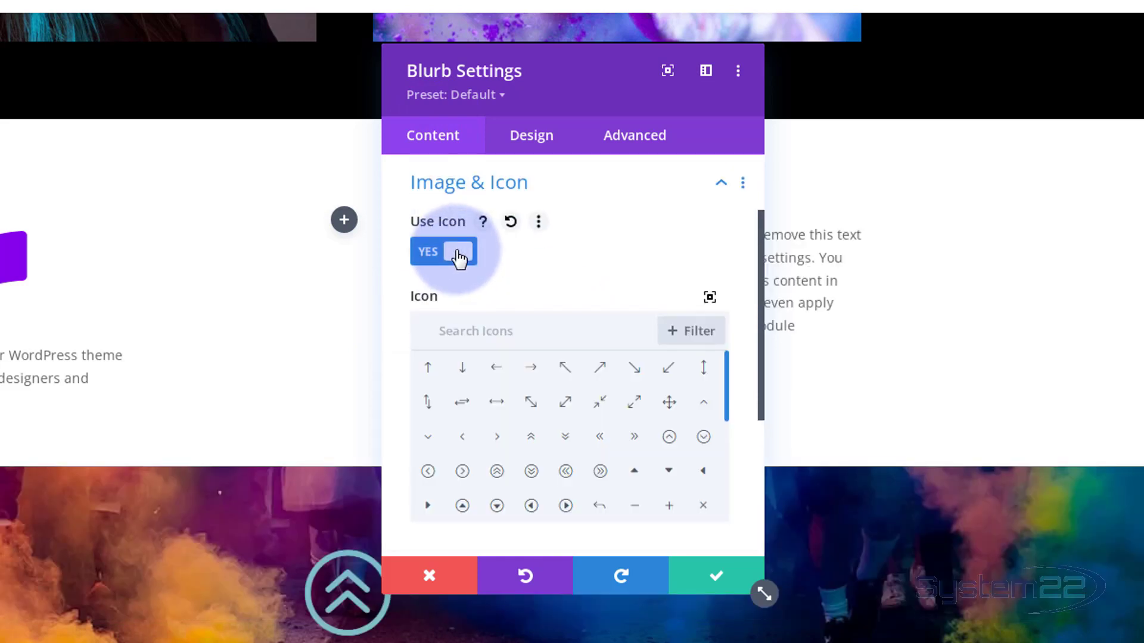
{"action": "left_click", "coordinate": [471, 331]}
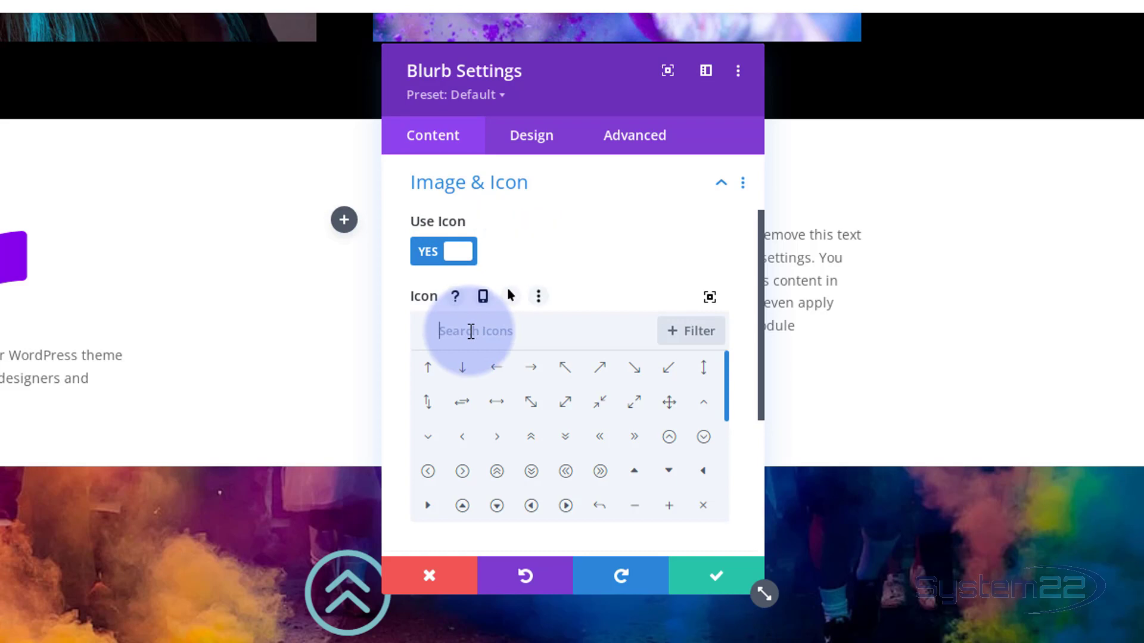
{"action": "type", "text": "comp"}
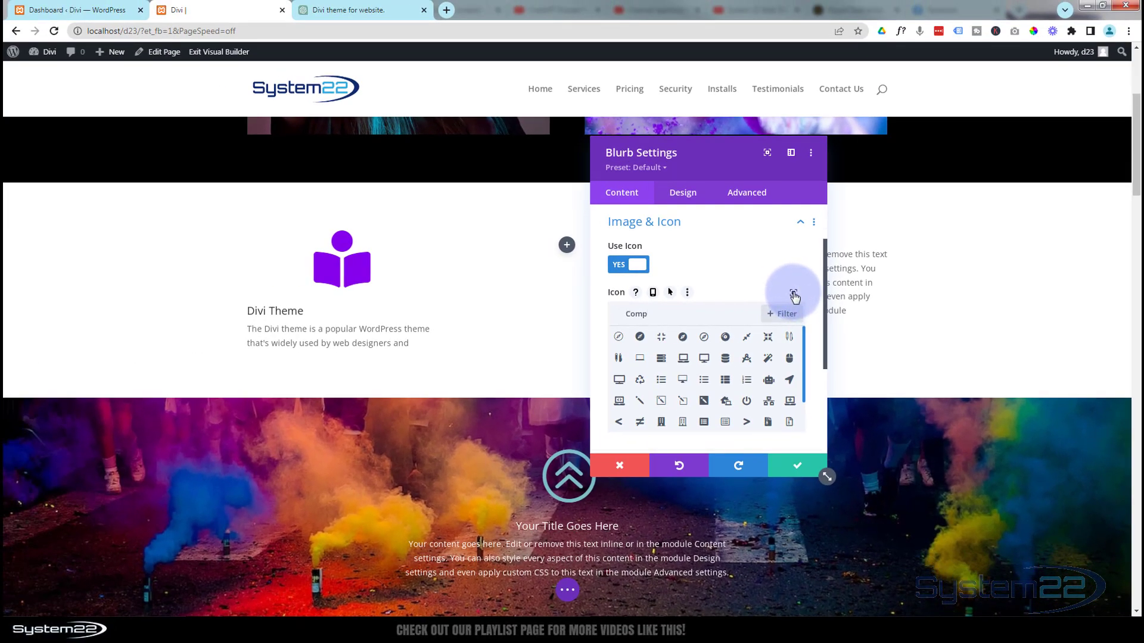
{"action": "left_click", "coordinate": [792, 293]}
{"action": "scroll", "coordinate": [795, 294], "scroll_direction": "down", "scroll_amount": 5}
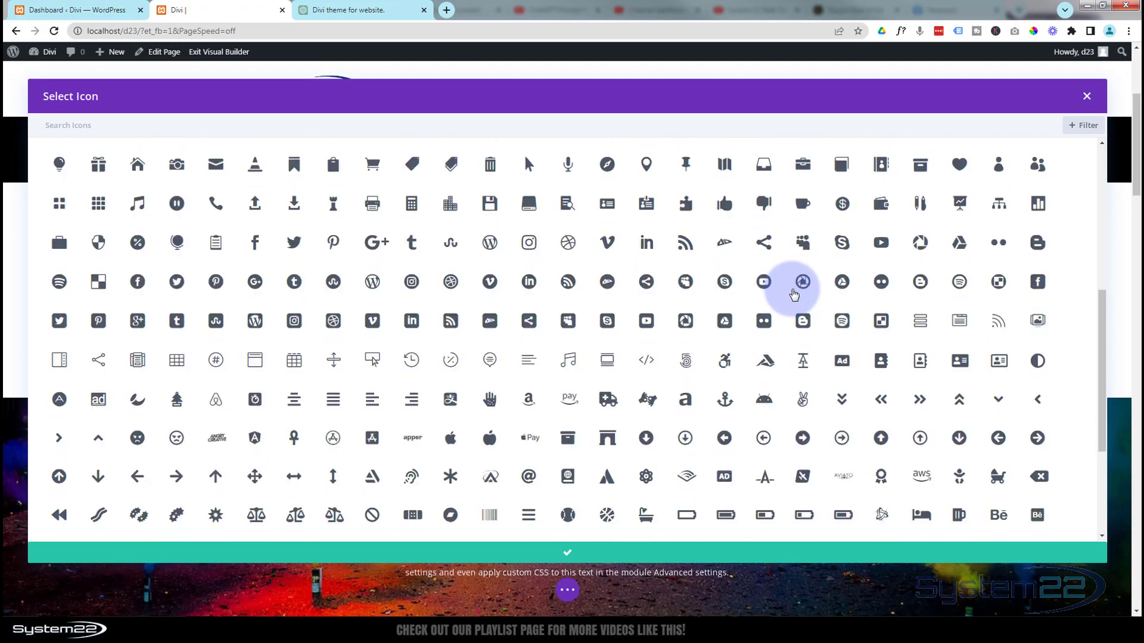
{"action": "scroll", "coordinate": [795, 294], "scroll_direction": "down", "scroll_amount": 6}
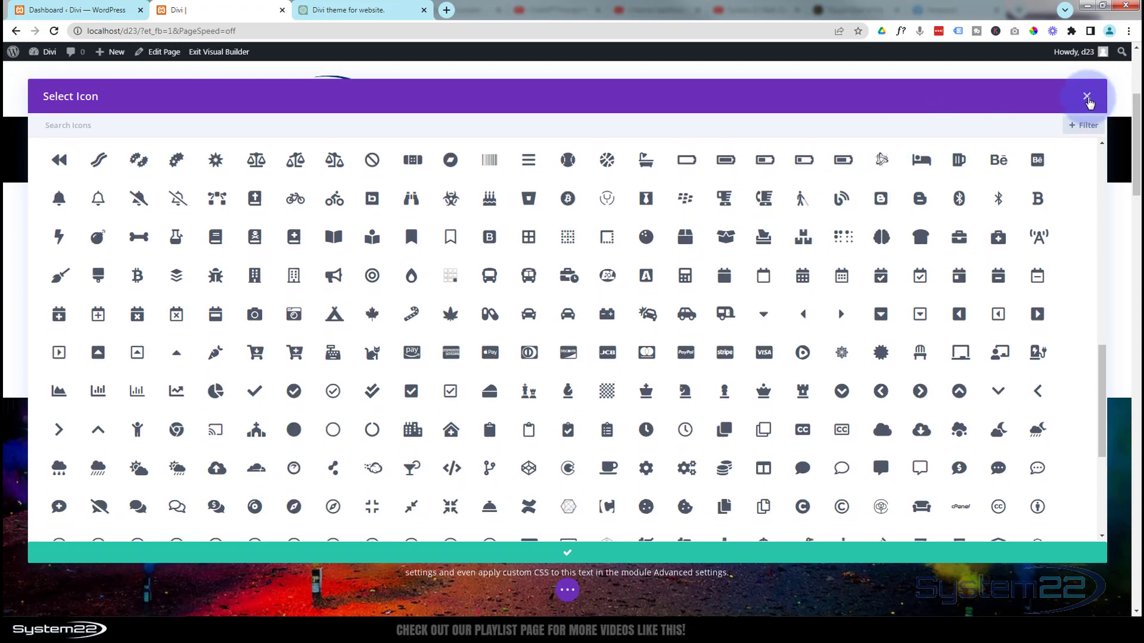
{"action": "left_click", "coordinate": [1087, 97]}
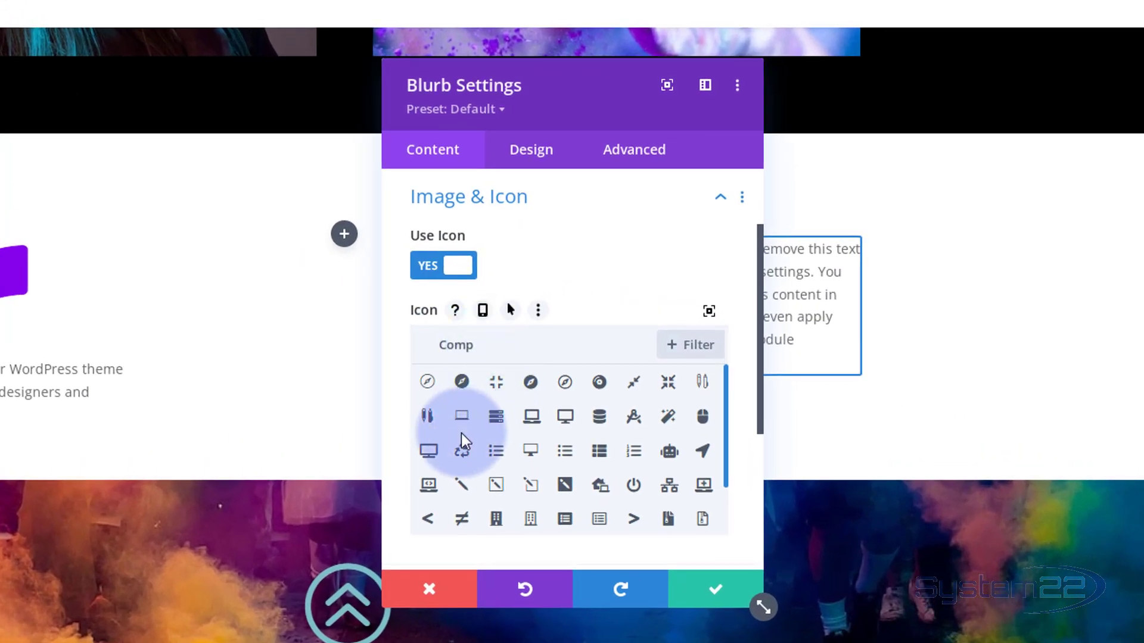
Choose the solid laptop icon for the blurb and set its icon color to purple #8300e9.
{"action": "left_click", "coordinate": [530, 416]}
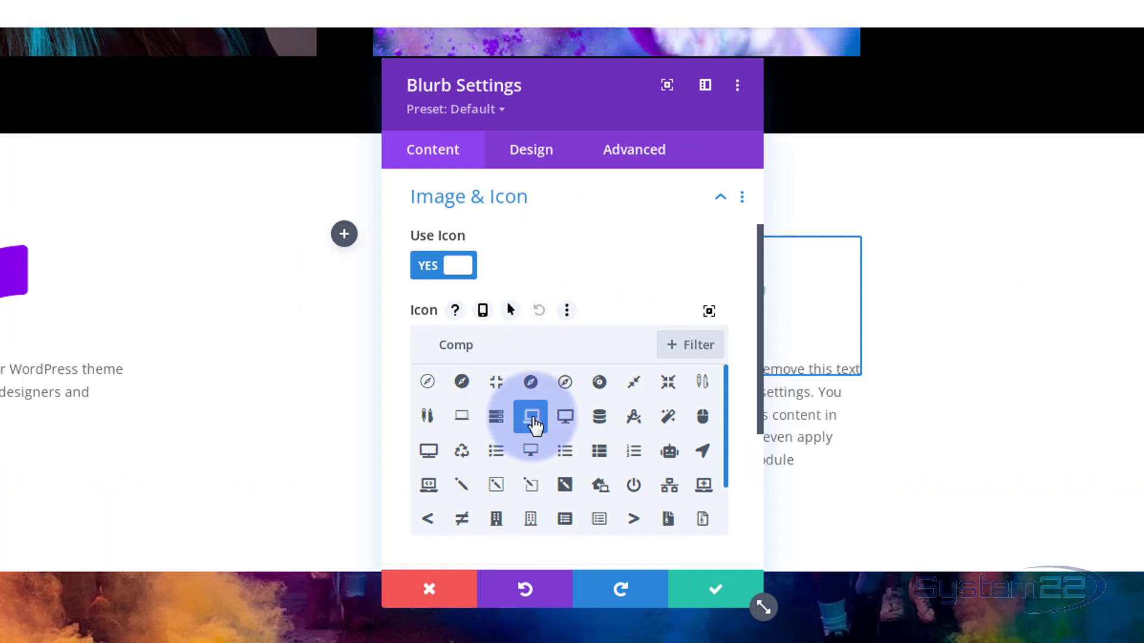
{"action": "left_click_drag", "start_coordinate": [594, 140], "coordinate": [3, 131]}
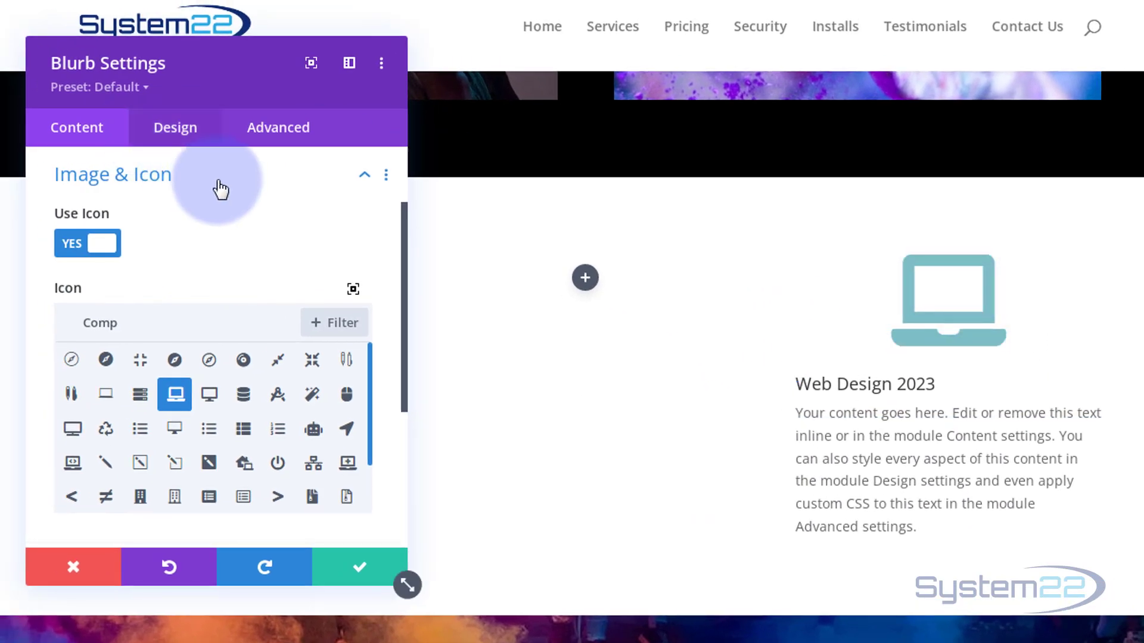
{"action": "left_click", "coordinate": [186, 134]}
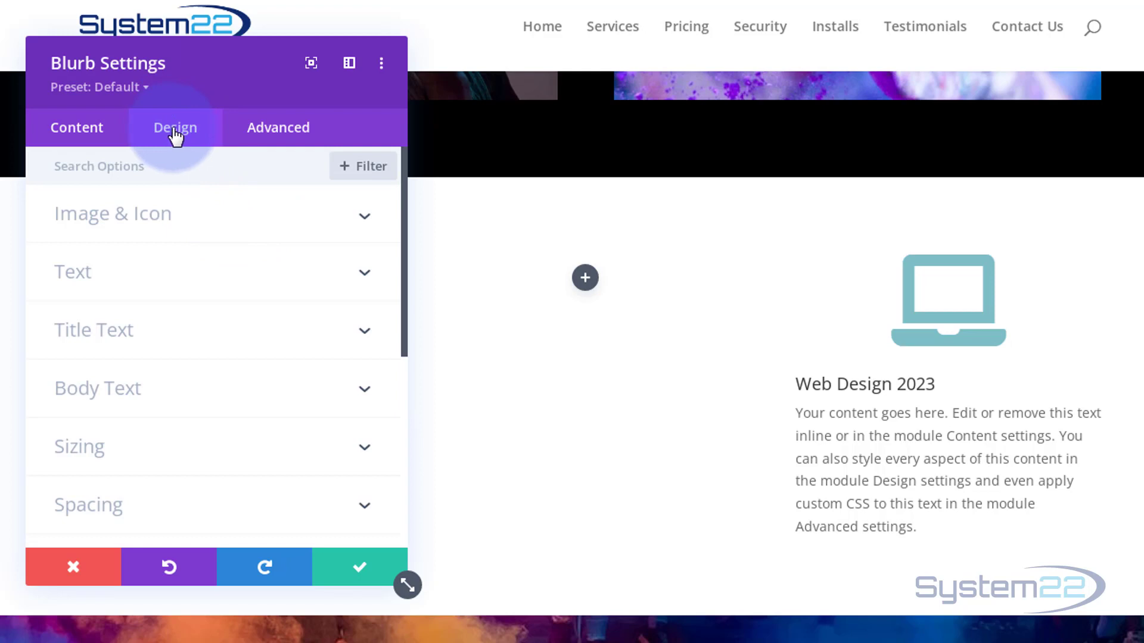
{"action": "left_click", "coordinate": [245, 215]}
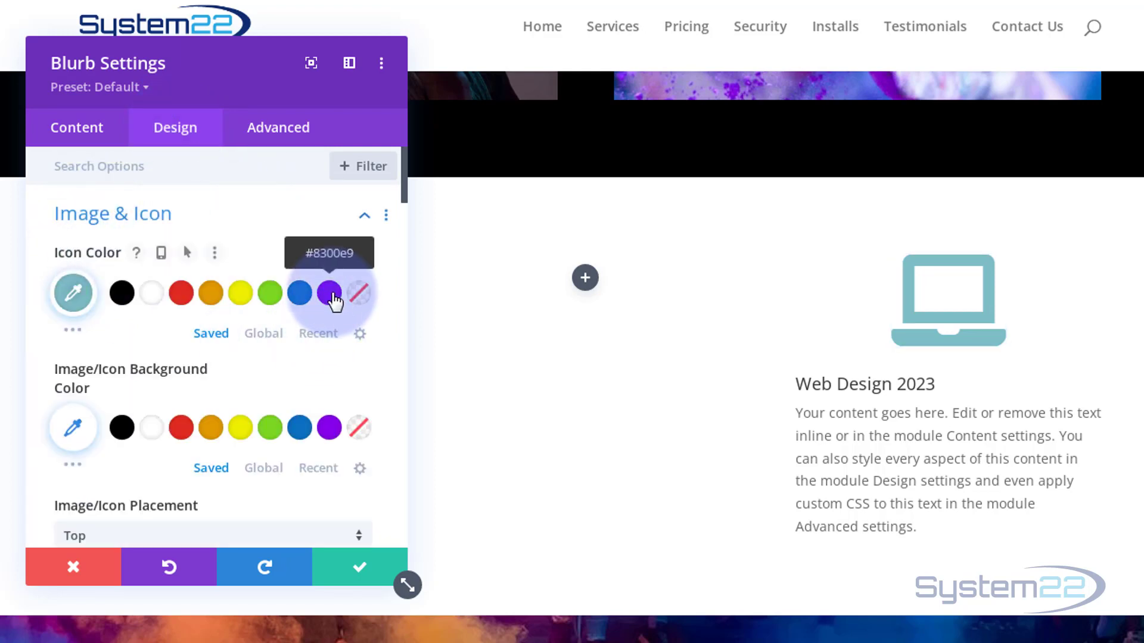
{"action": "left_click", "coordinate": [331, 295]}
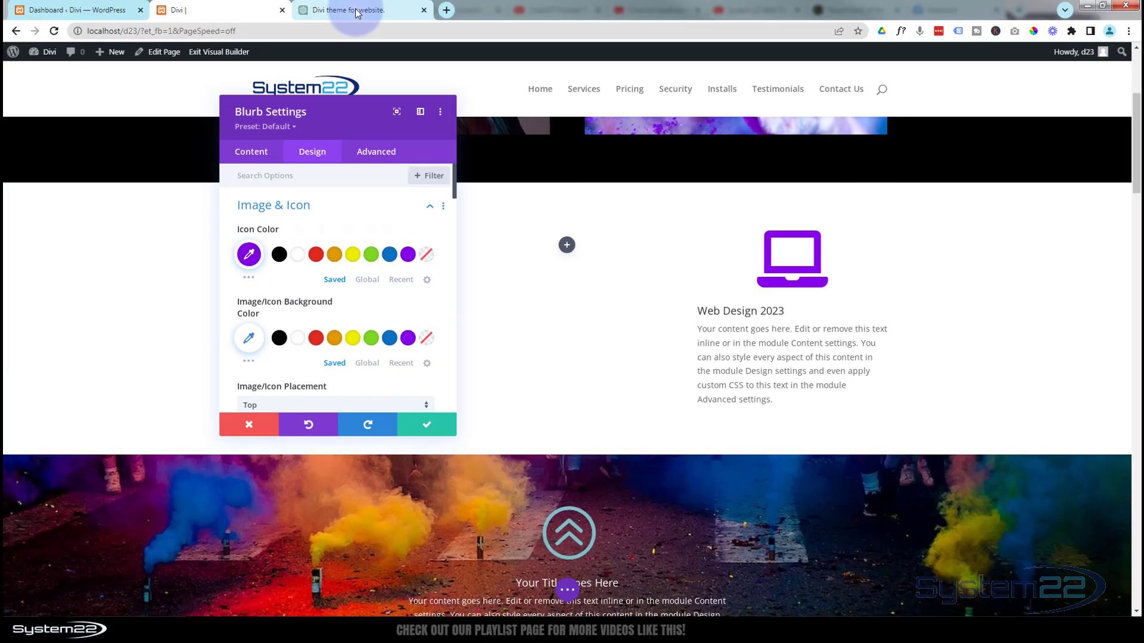
Copy ChatGPT's full response about web design in 2023 and return to the Divi page.
{"action": "left_click", "coordinate": [348, 11]}
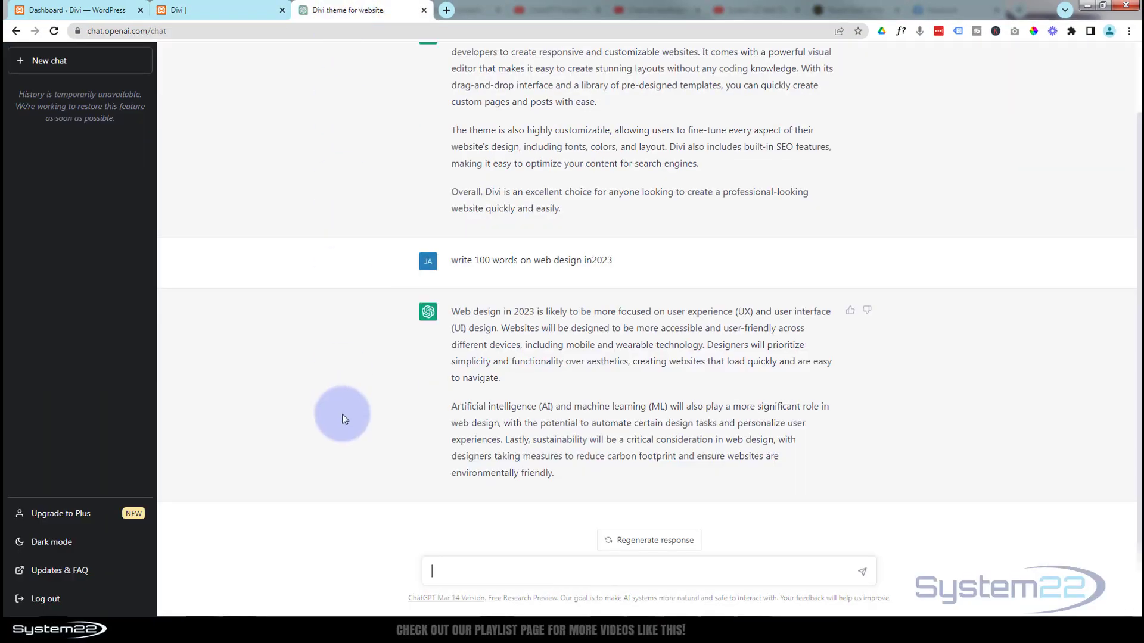
{"action": "left_click_drag", "start_coordinate": [453, 312], "coordinate": [621, 479]}
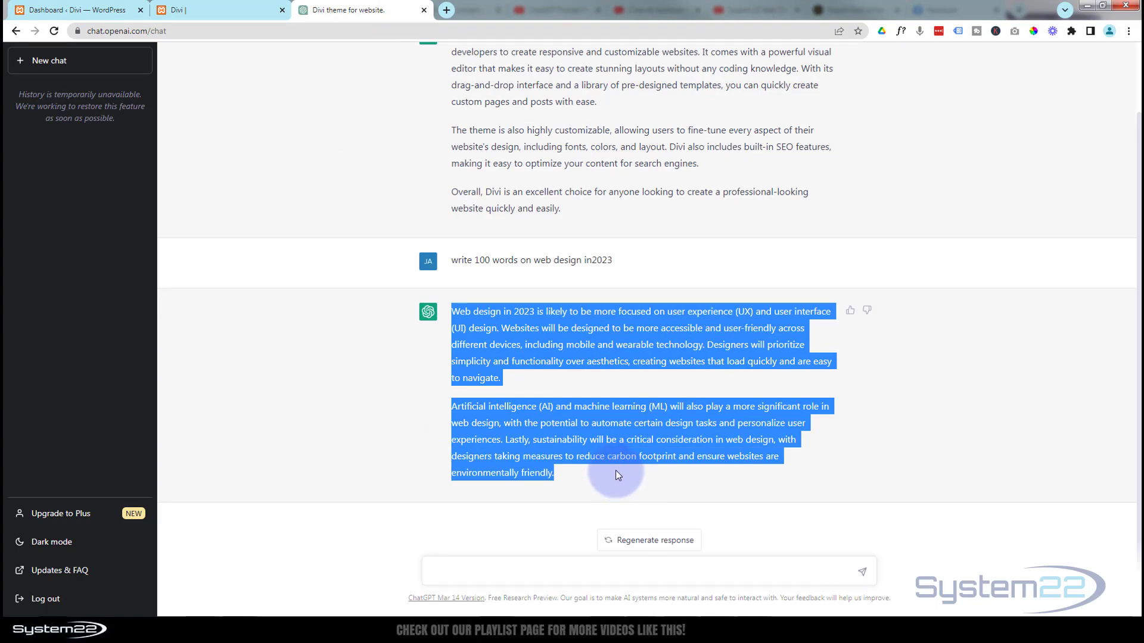
{"action": "left_click", "coordinate": [241, 13]}
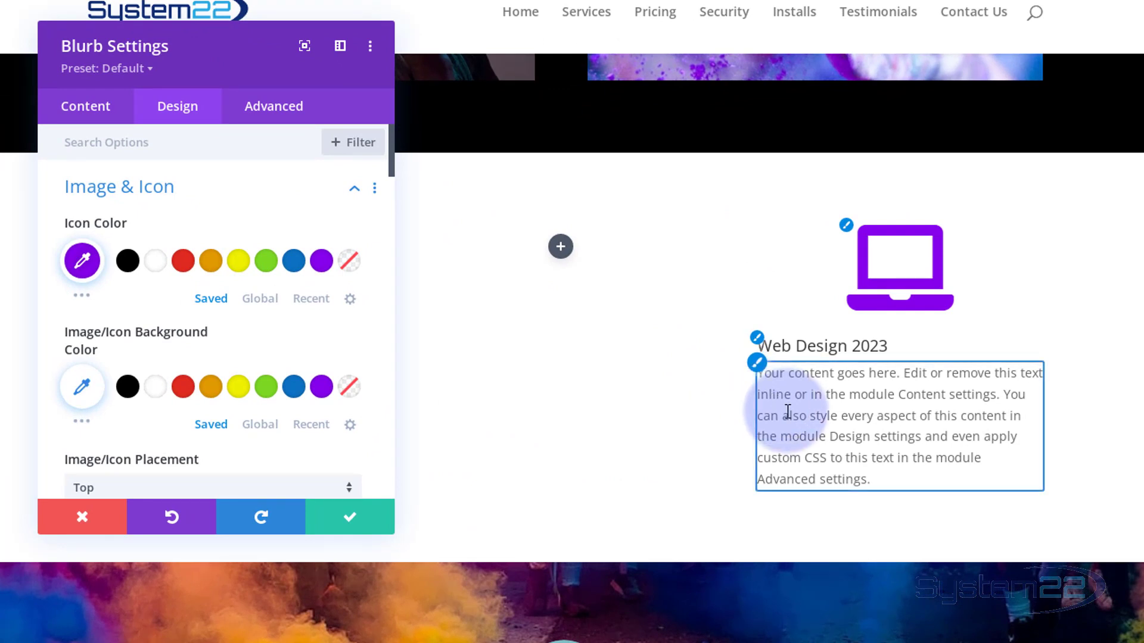
Replace the placeholder body text of the "Web Design 2023" blurb with the copied ChatGPT response.
{"action": "left_click", "coordinate": [889, 480]}
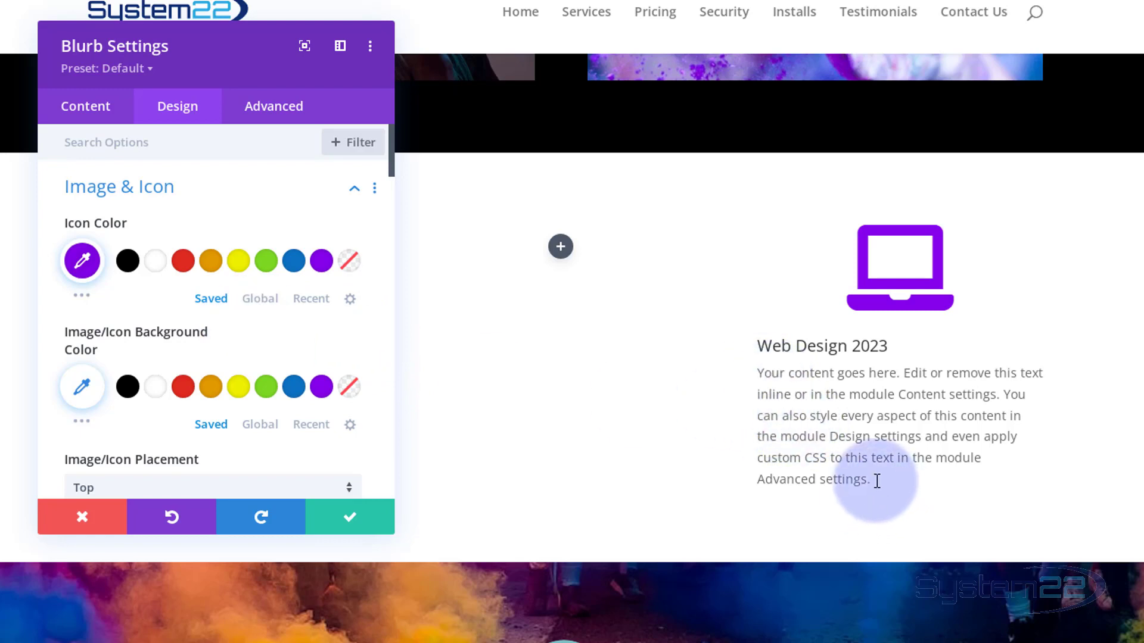
{"action": "left_click_drag", "start_coordinate": [877, 479], "coordinate": [740, 378]}
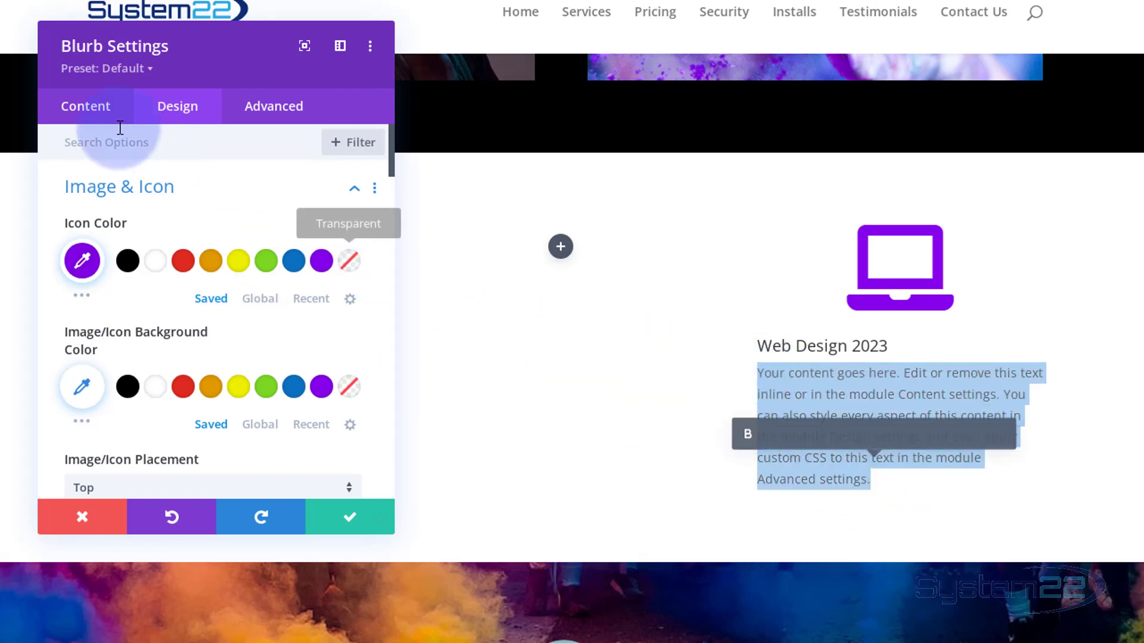
{"action": "left_click", "coordinate": [89, 115]}
{"action": "left_click", "coordinate": [115, 187]}
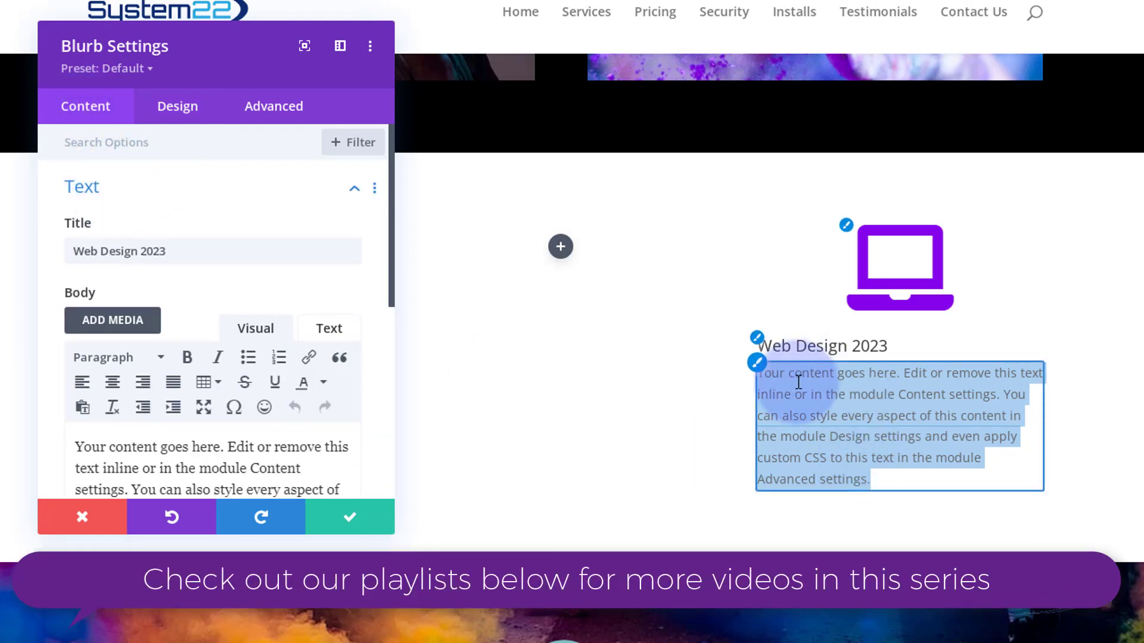
{"action": "left_click", "coordinate": [882, 480]}
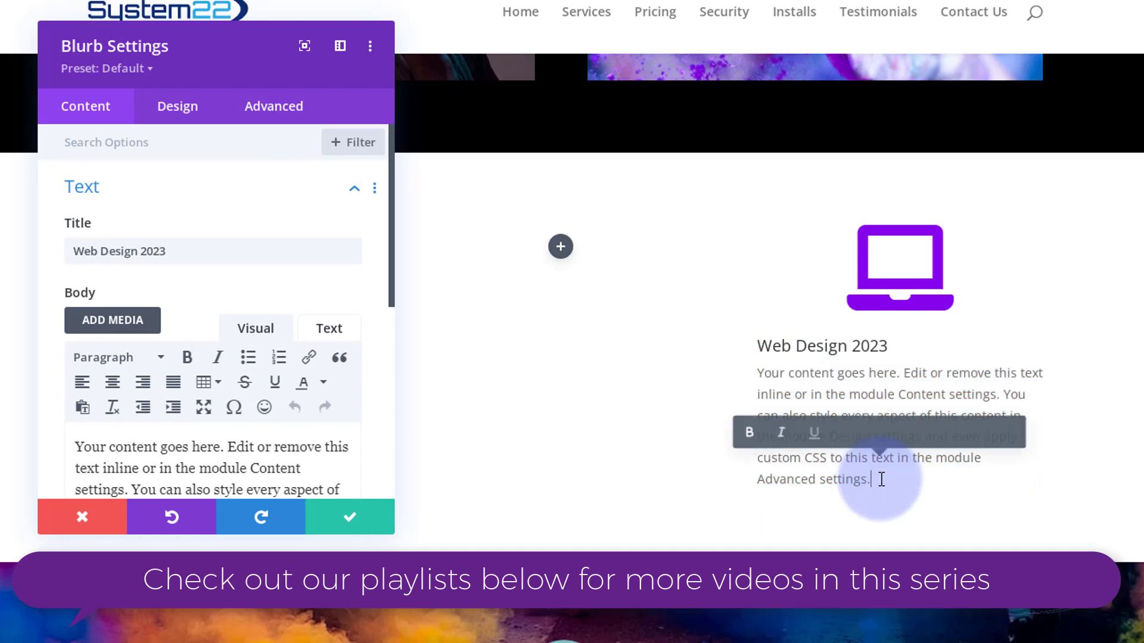
{"action": "left_click_drag", "start_coordinate": [876, 477], "coordinate": [755, 370]}
{"action": "key", "text": "ctrl+v"}
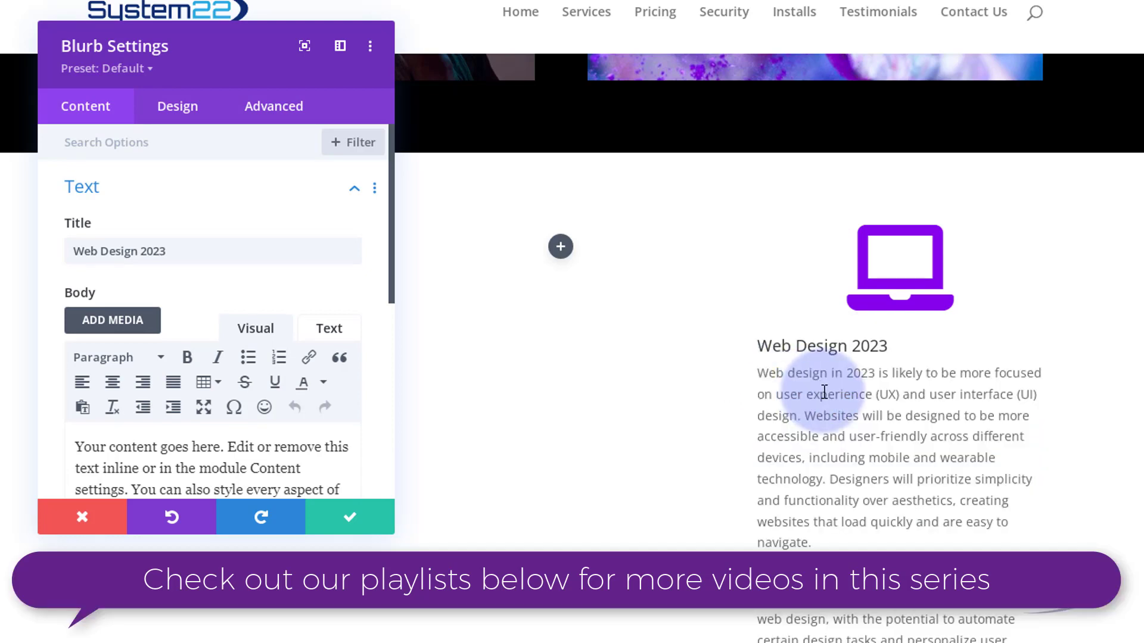
{"action": "scroll", "coordinate": [655, 426], "scroll_direction": "down", "scroll_amount": 5}
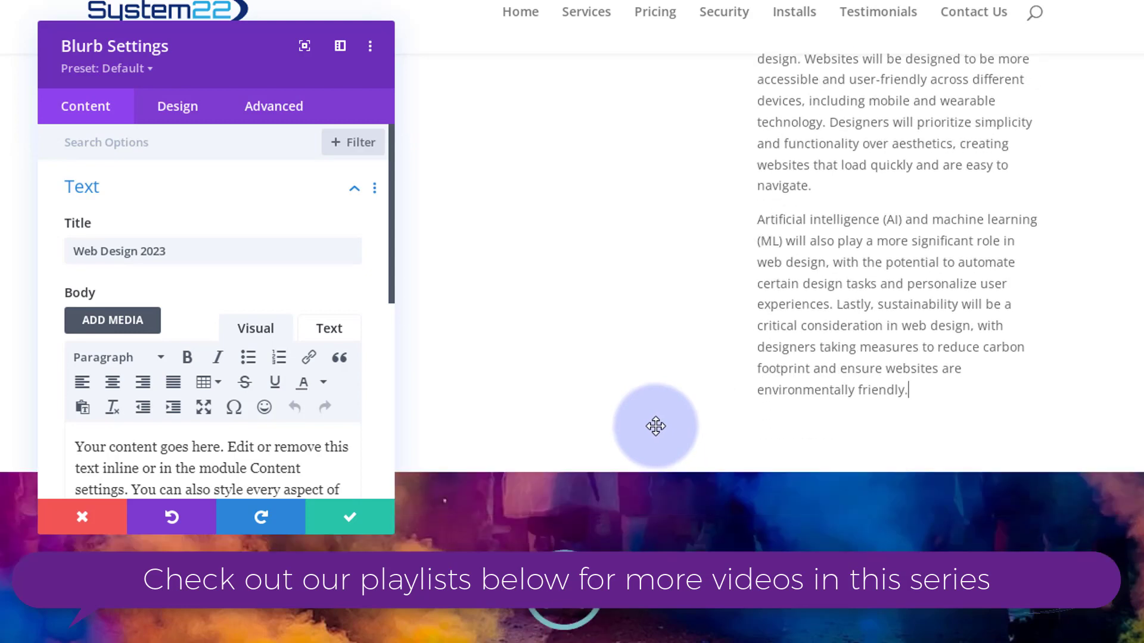
{"action": "scroll", "coordinate": [655, 426], "scroll_direction": "up", "scroll_amount": 7}
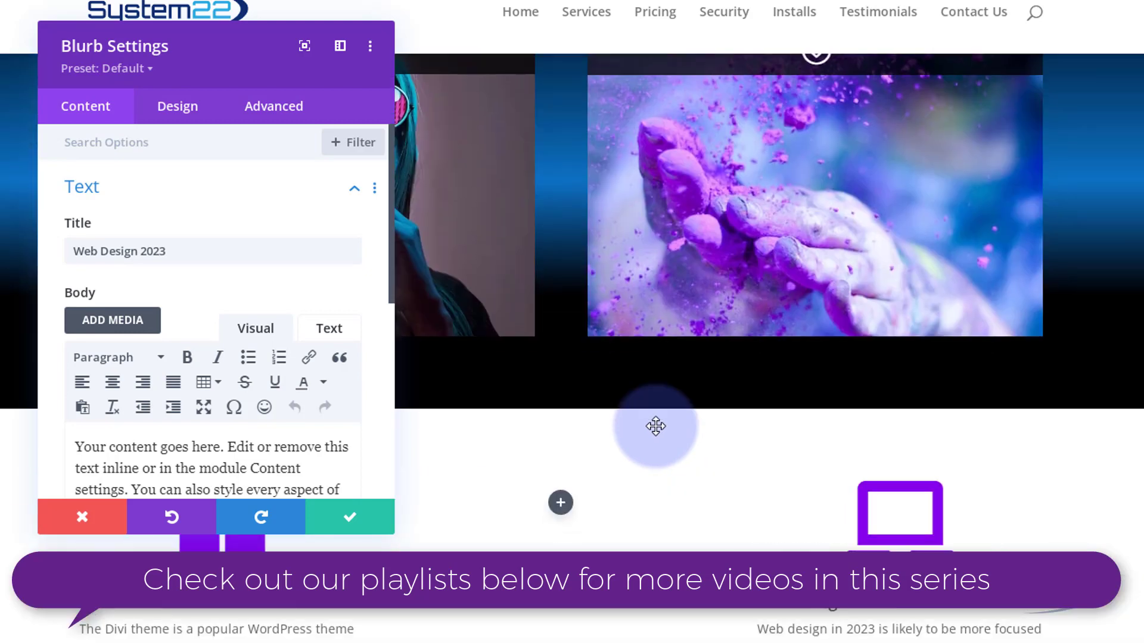
Move the blurb settings window clear of the "Web Design 2023" blurb and bring the blurb's full text into view.
{"action": "scroll", "coordinate": [655, 426], "scroll_direction": "up", "scroll_amount": 2}
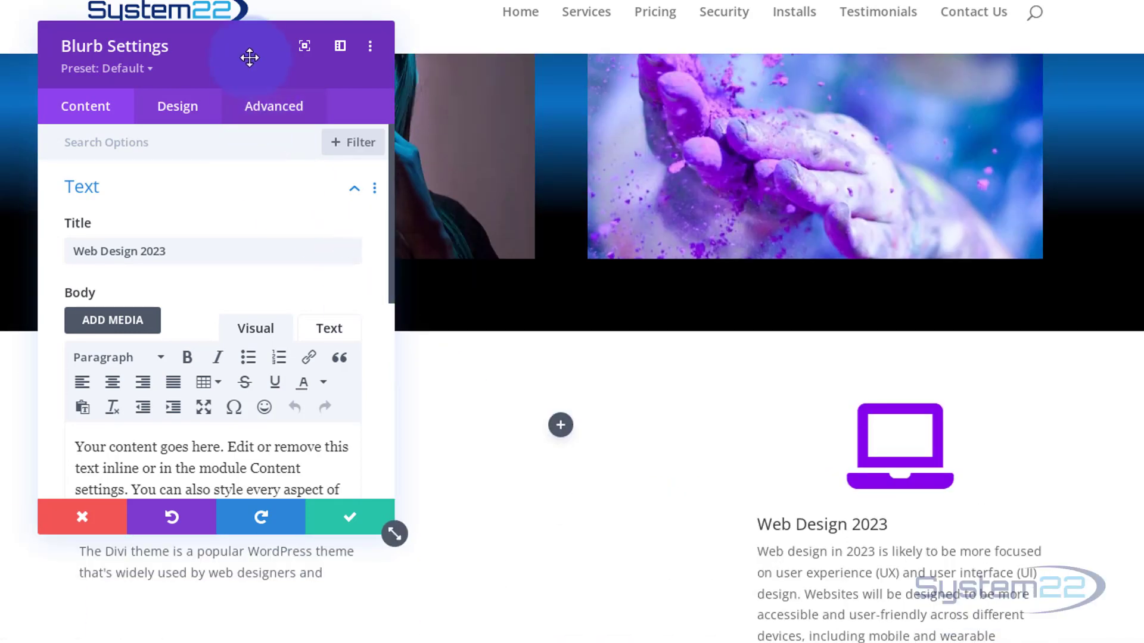
{"action": "mouse_move", "coordinate": [248, 56]}
{"action": "left_mouse_down"}
{"action": "mouse_move", "coordinate": [596, 52]}
{"action": "mouse_move", "coordinate": [861, 16]}
{"action": "mouse_move", "coordinate": [255, 37]}
{"action": "left_mouse_up"}
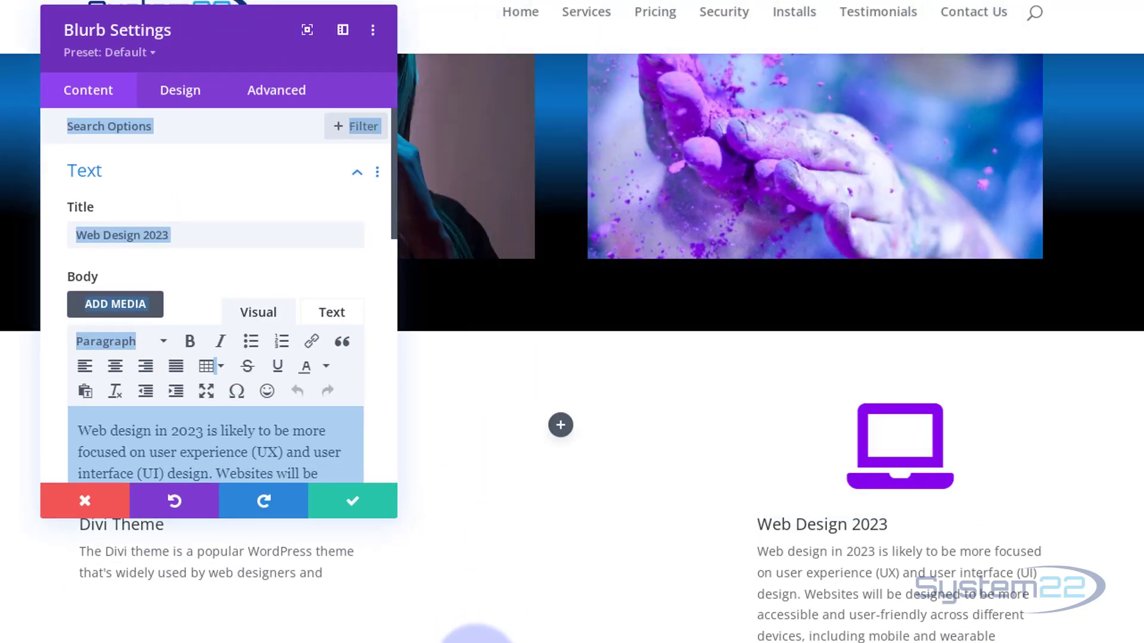
{"action": "left_click_drag", "start_coordinate": [265, 51], "coordinate": [480, 204]}
{"action": "scroll", "coordinate": [698, 375], "scroll_direction": "down", "scroll_amount": 4}
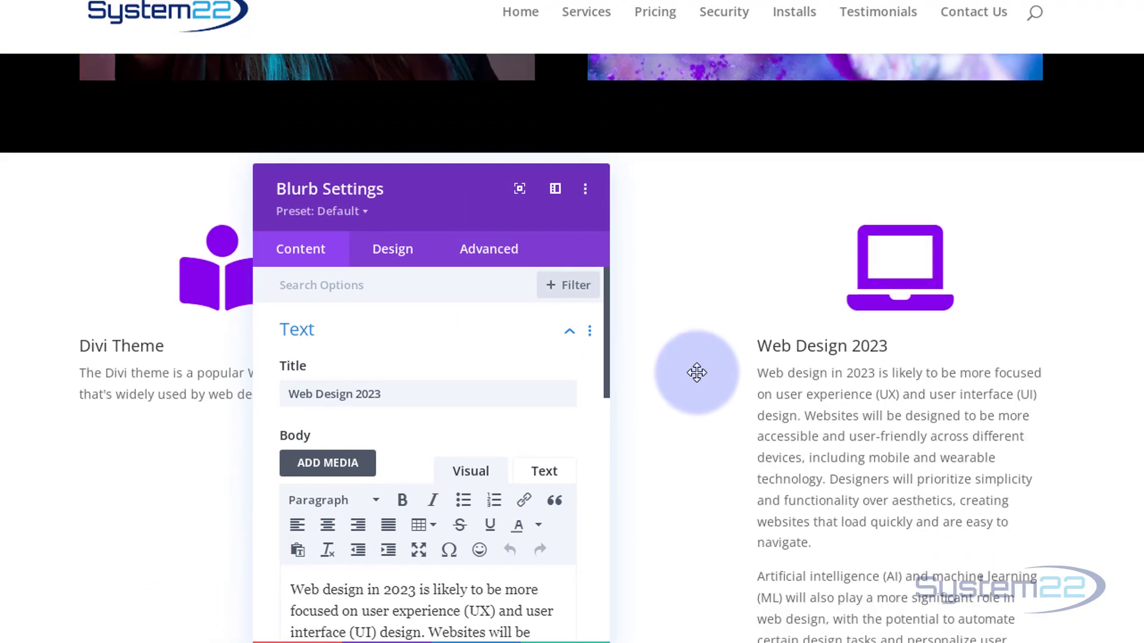
{"action": "scroll", "coordinate": [696, 371], "scroll_direction": "up", "scroll_amount": 1}
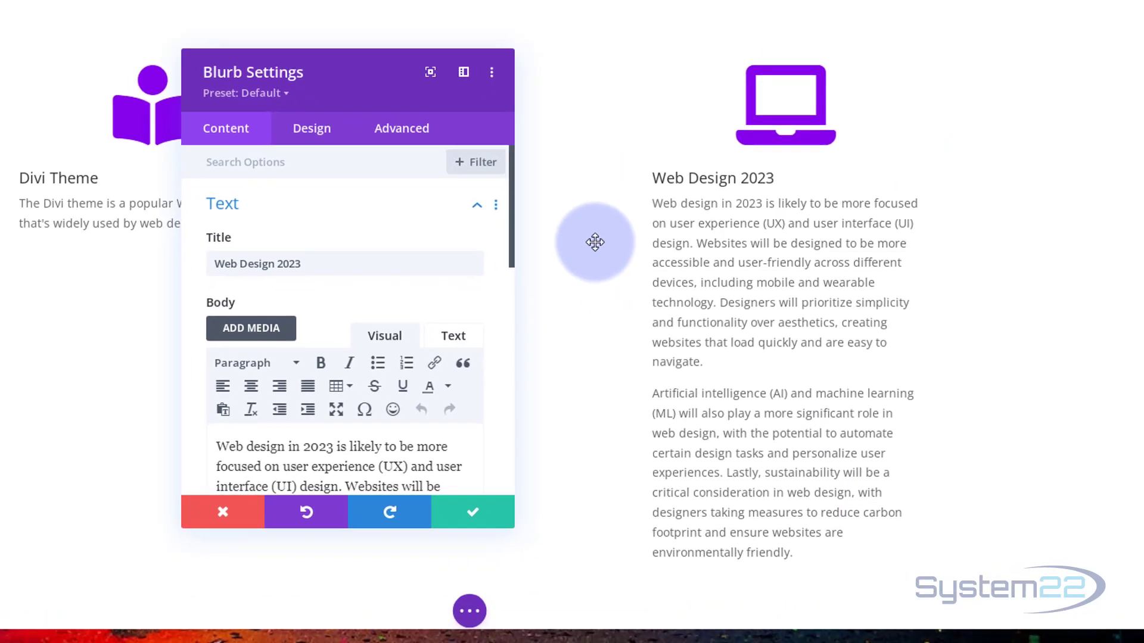
{"action": "scroll", "coordinate": [667, 335], "scroll_direction": "up", "scroll_amount": 1}
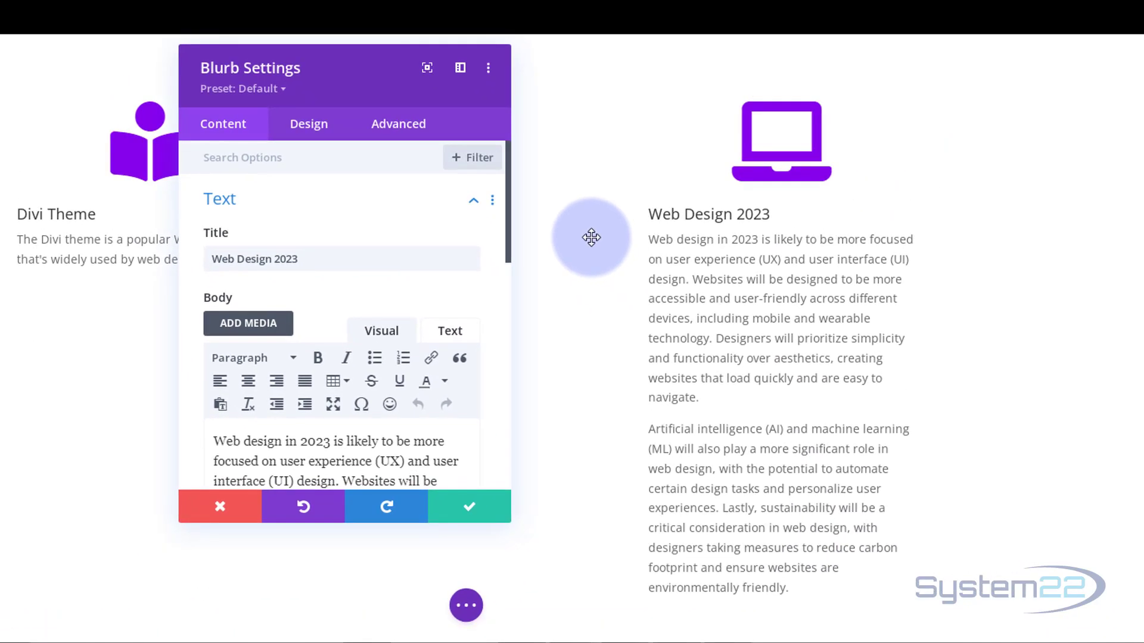
Set the "Web Design 2023" blurb's height to 200px in its sizing options.
{"action": "left_click", "coordinate": [296, 130]}
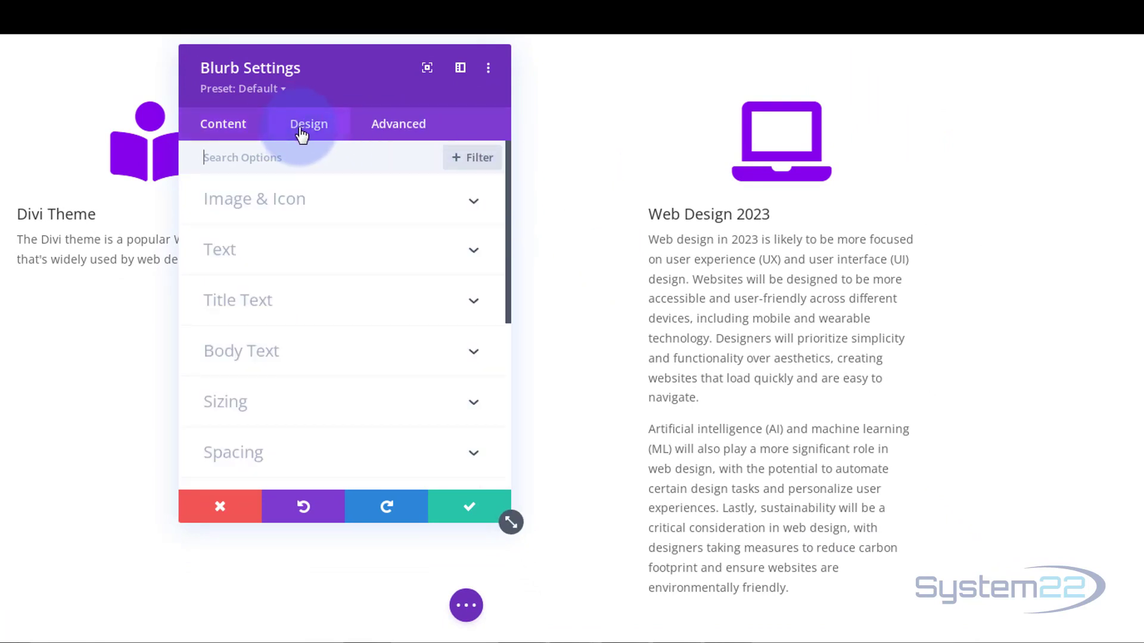
{"action": "left_click", "coordinate": [344, 408]}
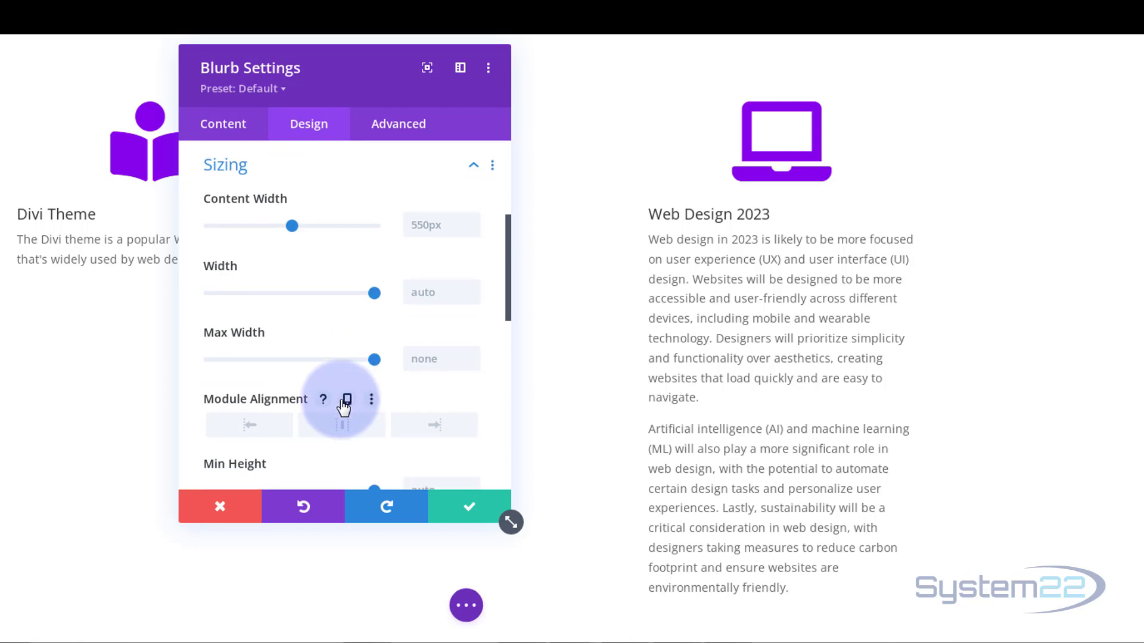
{"action": "scroll", "coordinate": [343, 365], "scroll_direction": "down", "scroll_amount": 2}
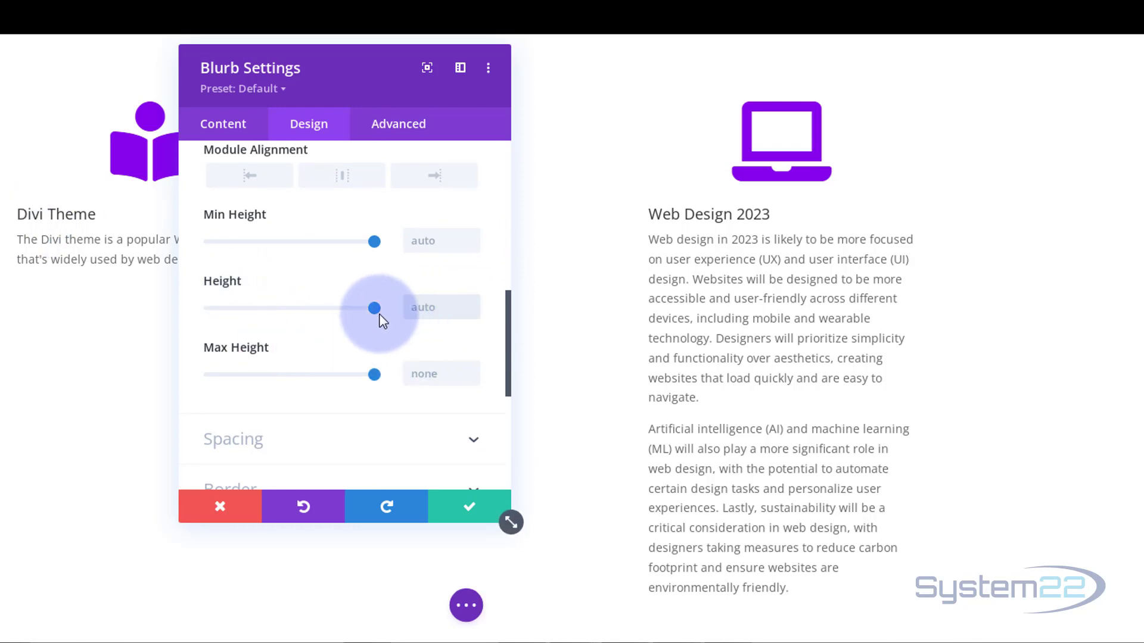
{"action": "left_click_drag", "start_coordinate": [377, 313], "coordinate": [229, 310]}
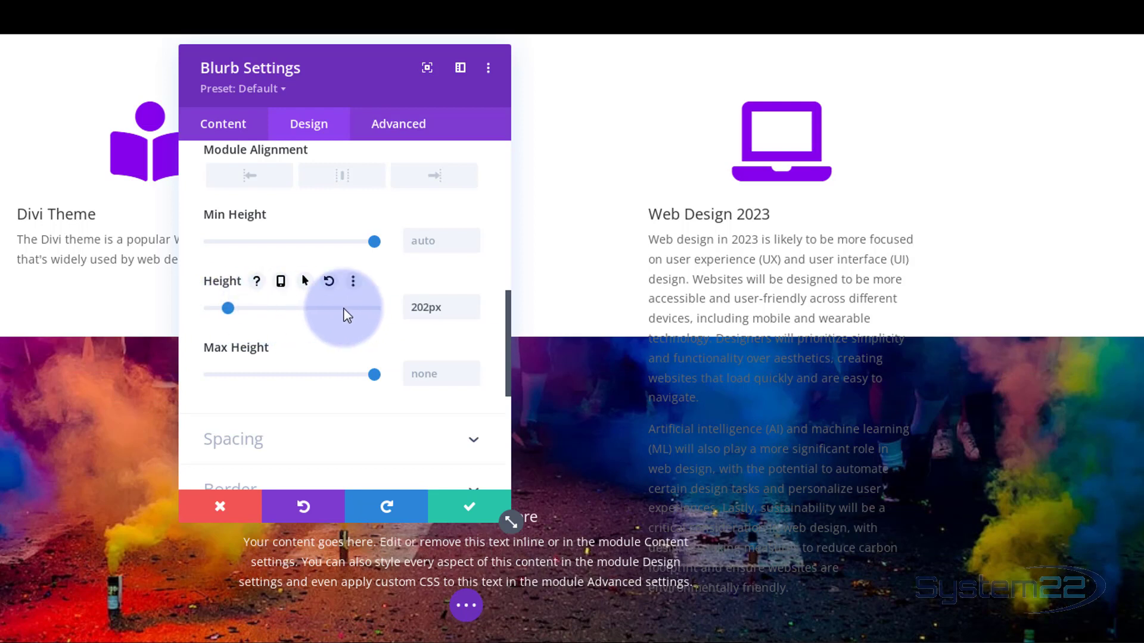
{"action": "left_click", "coordinate": [472, 312]}
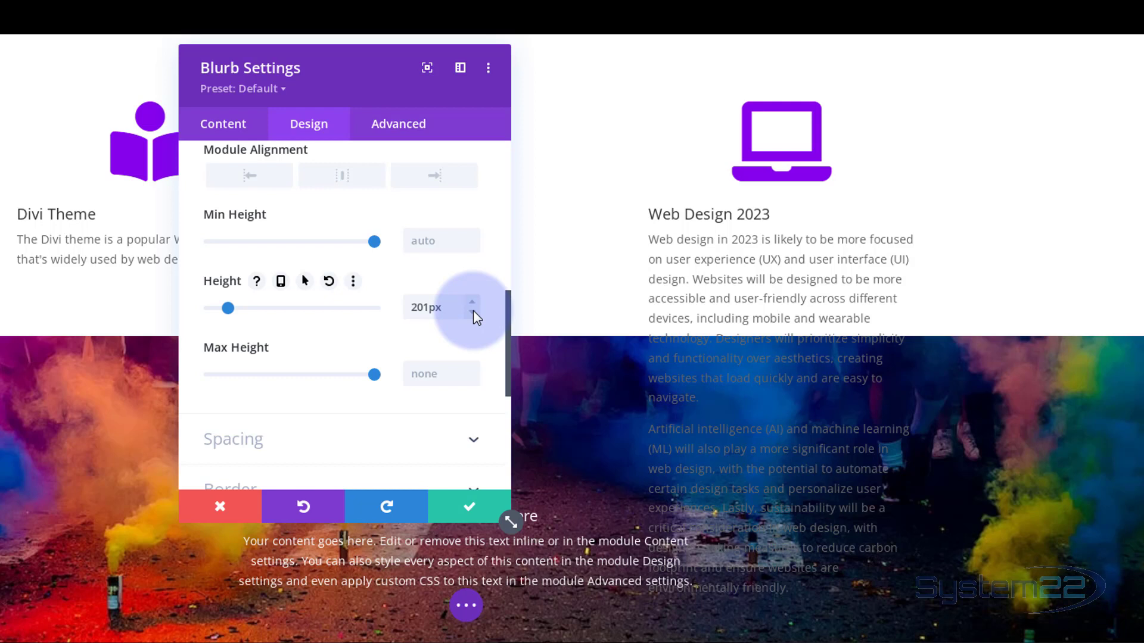
{"action": "left_click", "coordinate": [473, 311]}
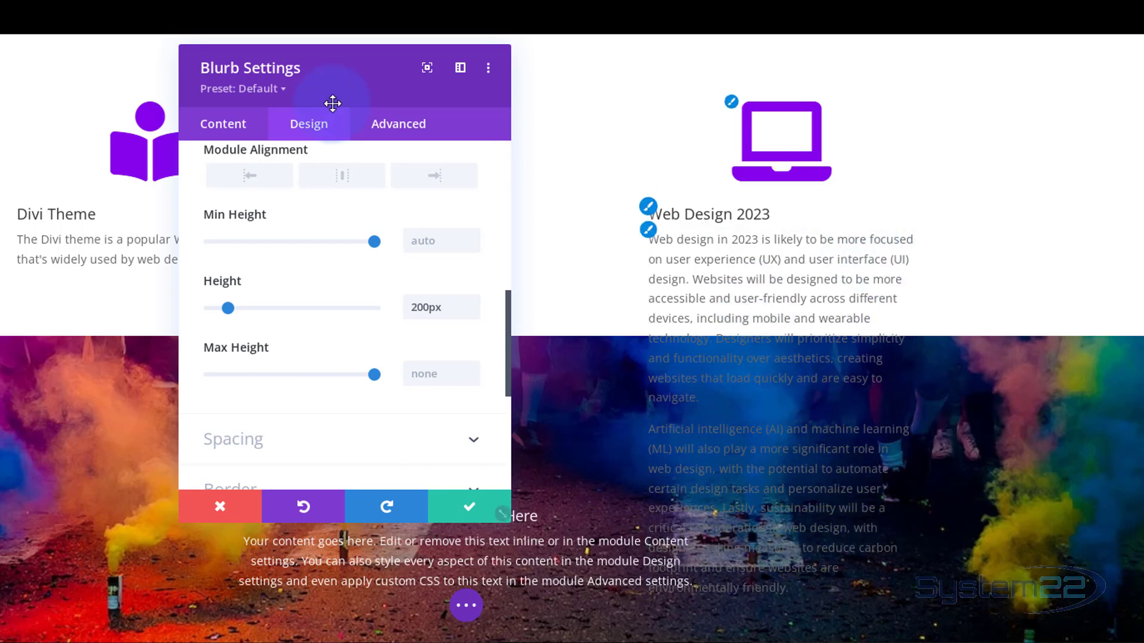
Set the blurb's horizontal overflow to Hidden and scroll through the text inside the blurb.
{"action": "left_click", "coordinate": [411, 128]}
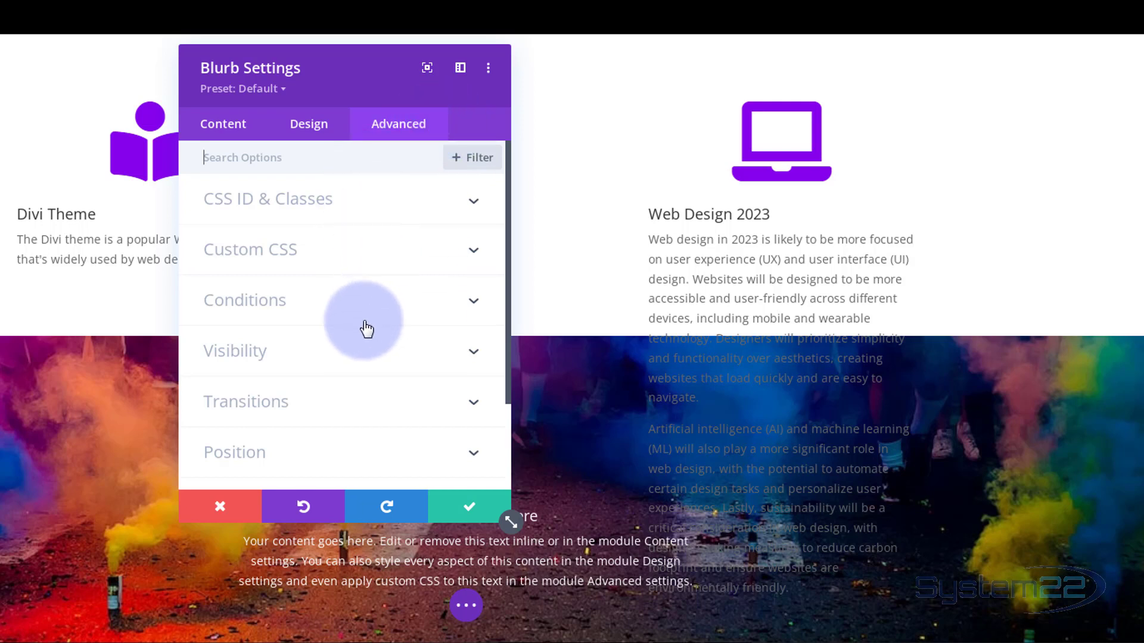
{"action": "left_click", "coordinate": [365, 356]}
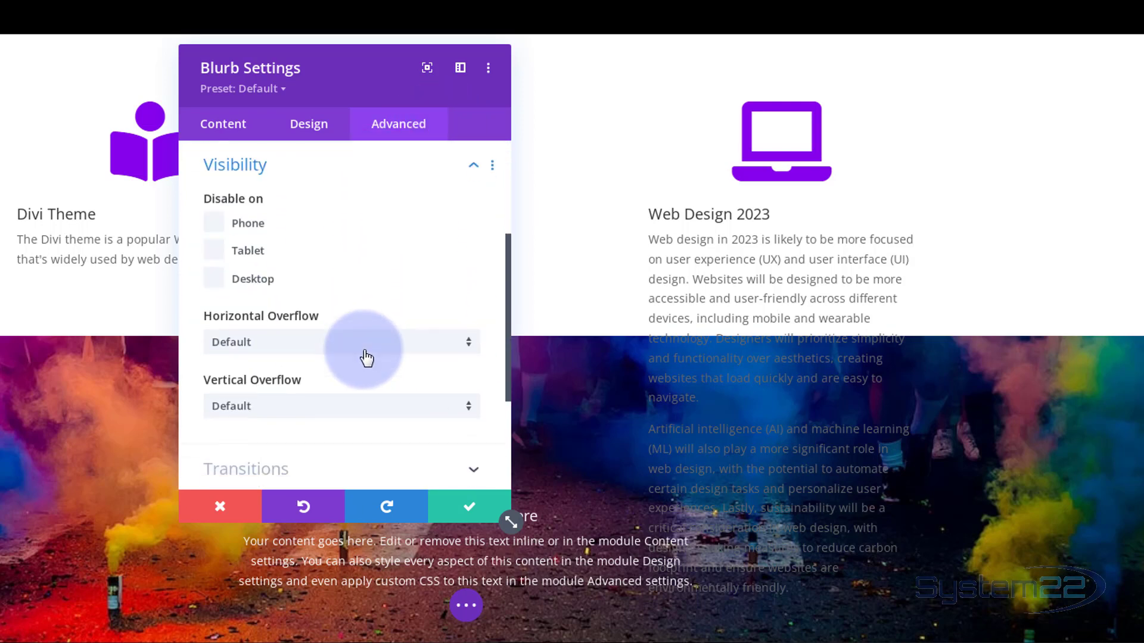
{"action": "scroll", "coordinate": [378, 308], "scroll_direction": "down", "scroll_amount": 2}
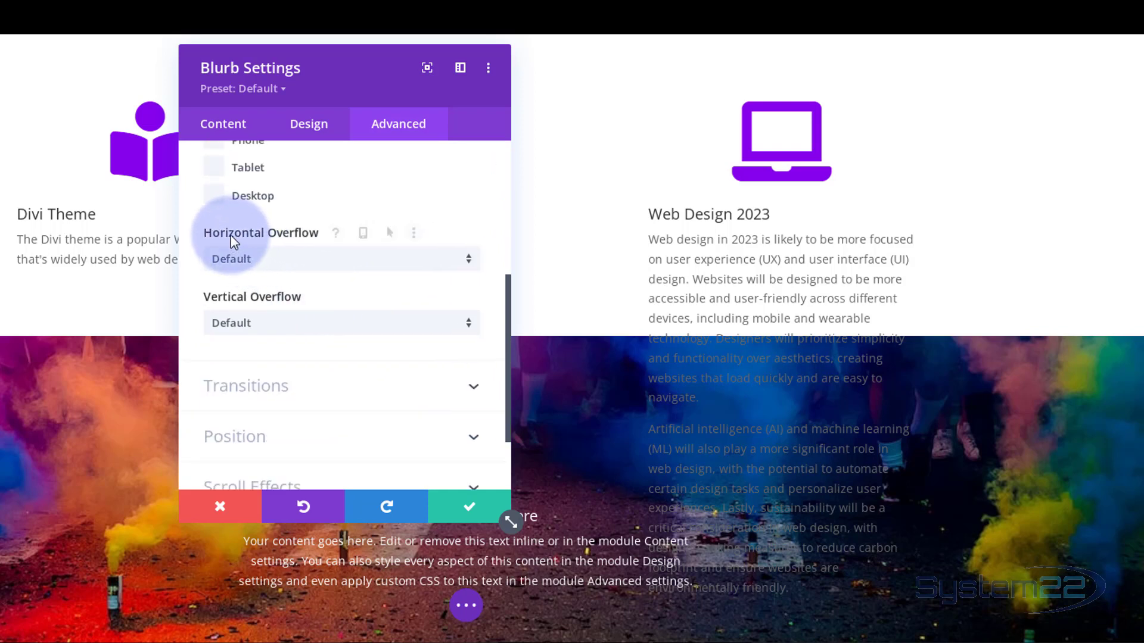
{"action": "left_click", "coordinate": [299, 267]}
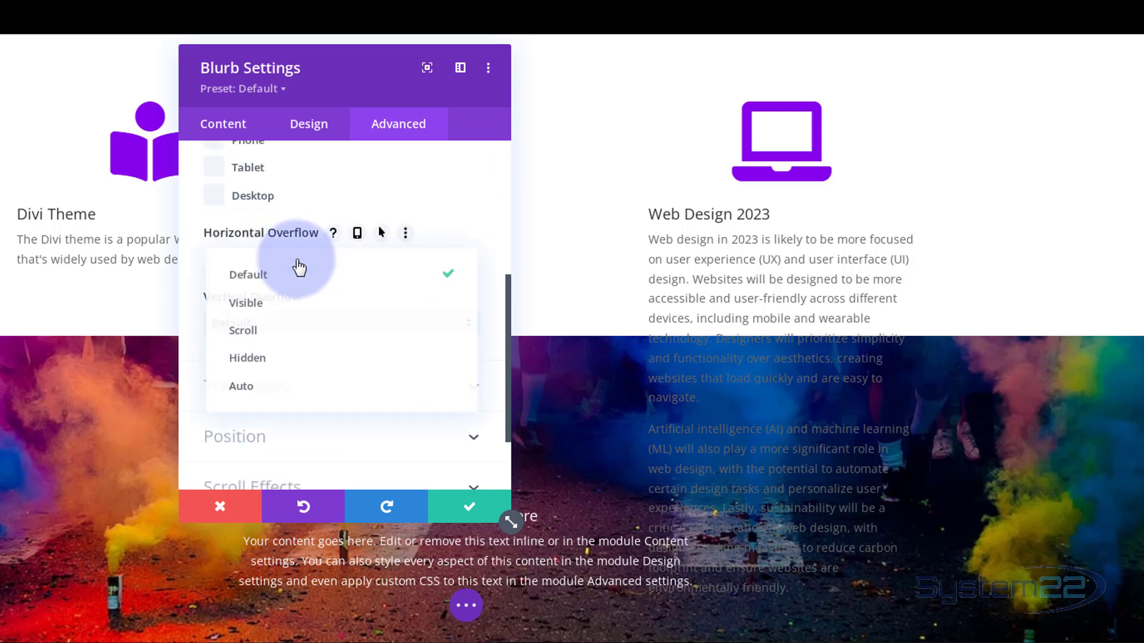
{"action": "left_click", "coordinate": [285, 361]}
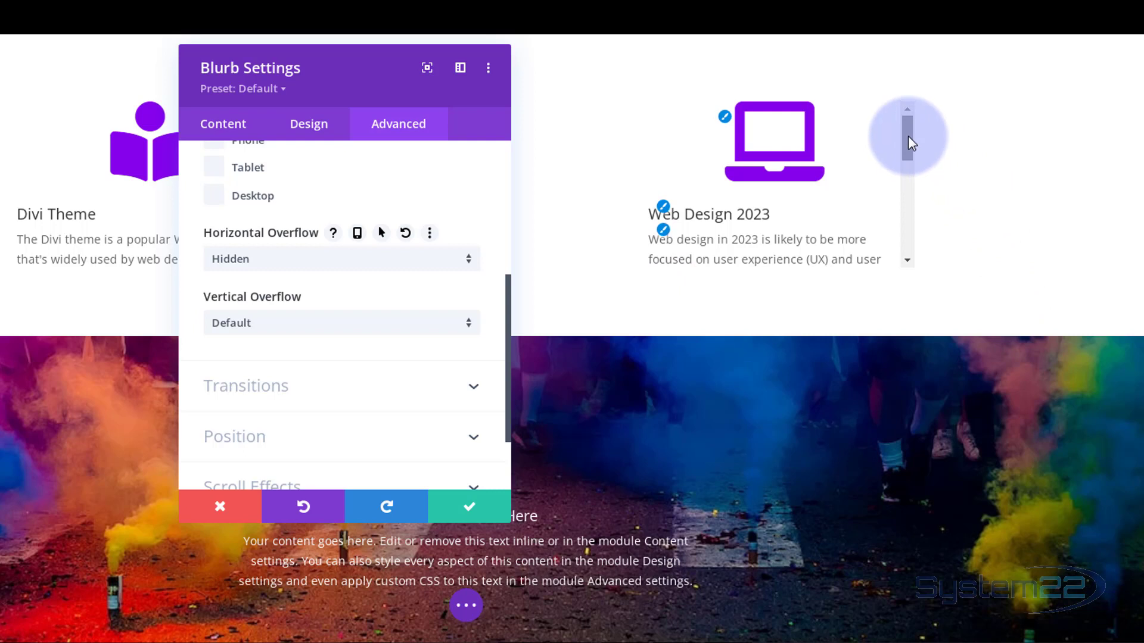
{"action": "left_click_drag", "start_coordinate": [908, 137], "coordinate": [906, 213]}
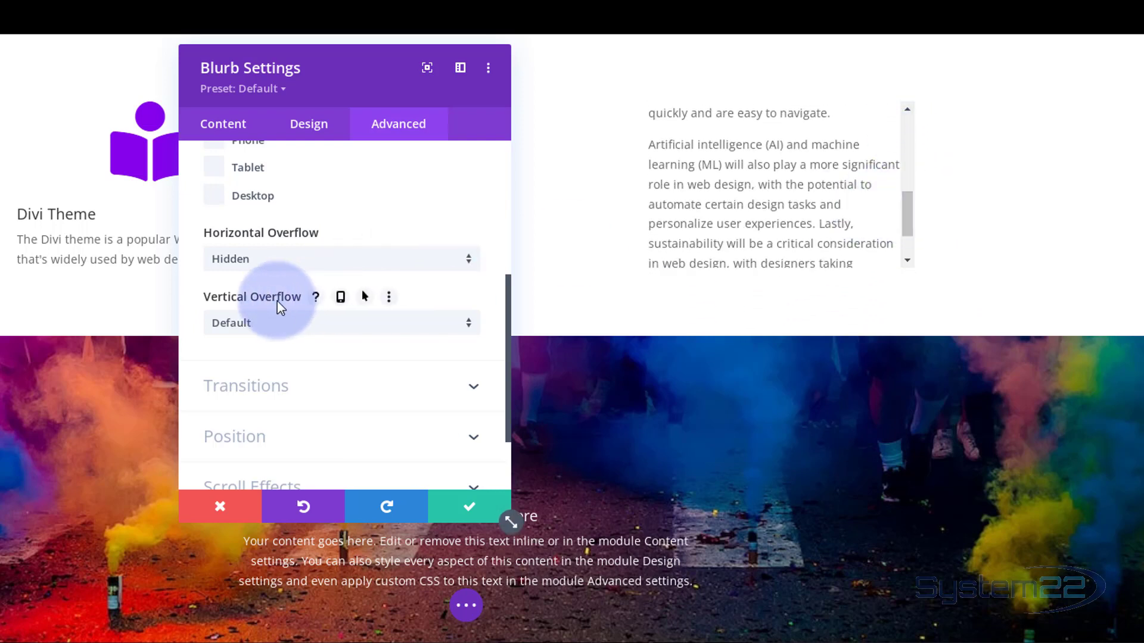
Try the Scroll option for the blurb's vertical overflow and scroll the blurb back to its start.
{"action": "left_click", "coordinate": [299, 327]}
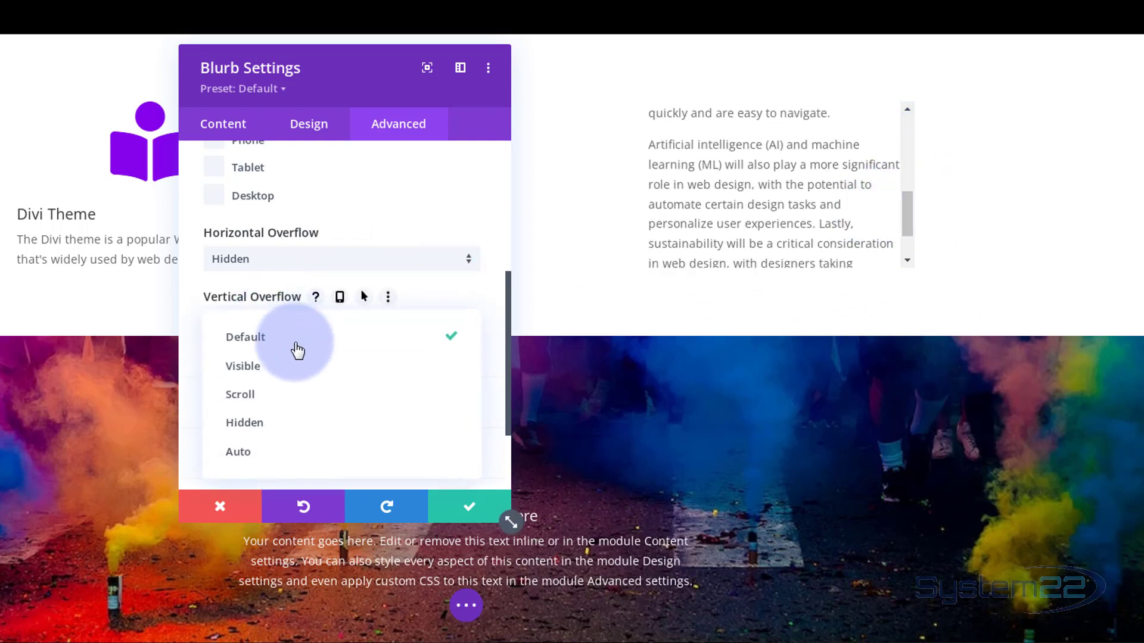
{"action": "left_click", "coordinate": [278, 397]}
{"action": "left_click_drag", "start_coordinate": [906, 223], "coordinate": [906, 115]}
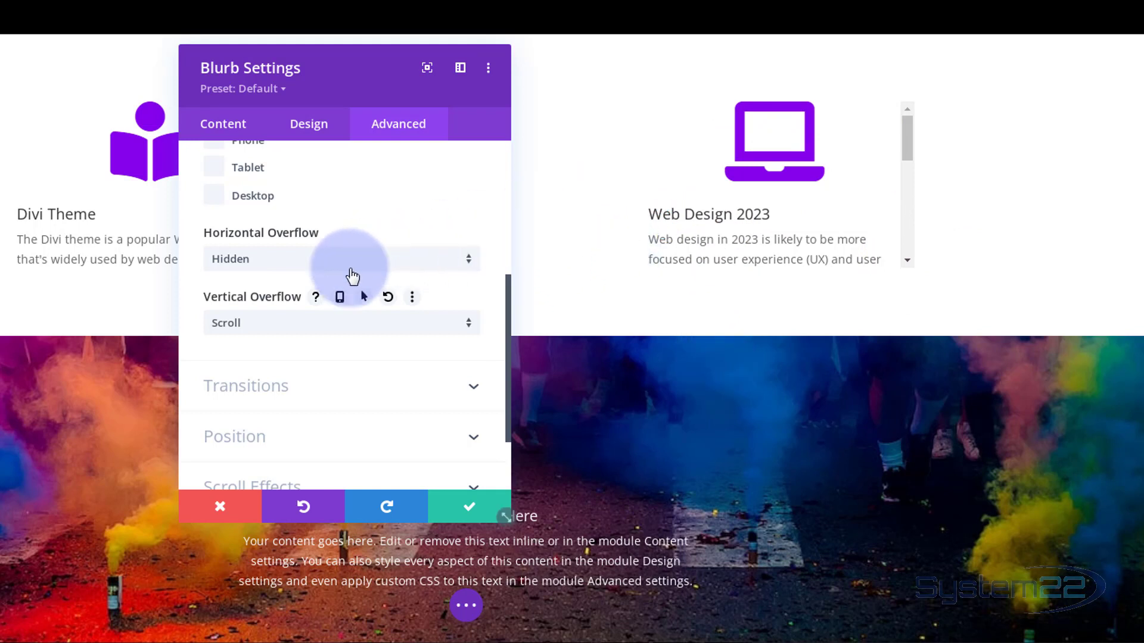
Set the blurb's vertical overflow to Hidden.
{"action": "left_click", "coordinate": [290, 323]}
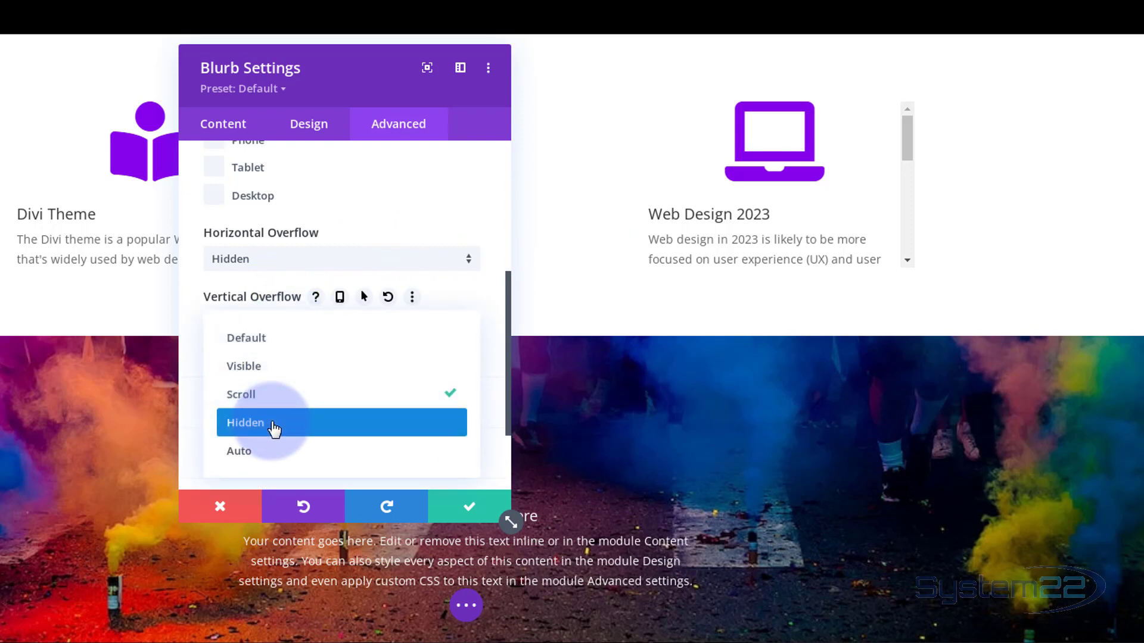
{"action": "left_click", "coordinate": [273, 428]}
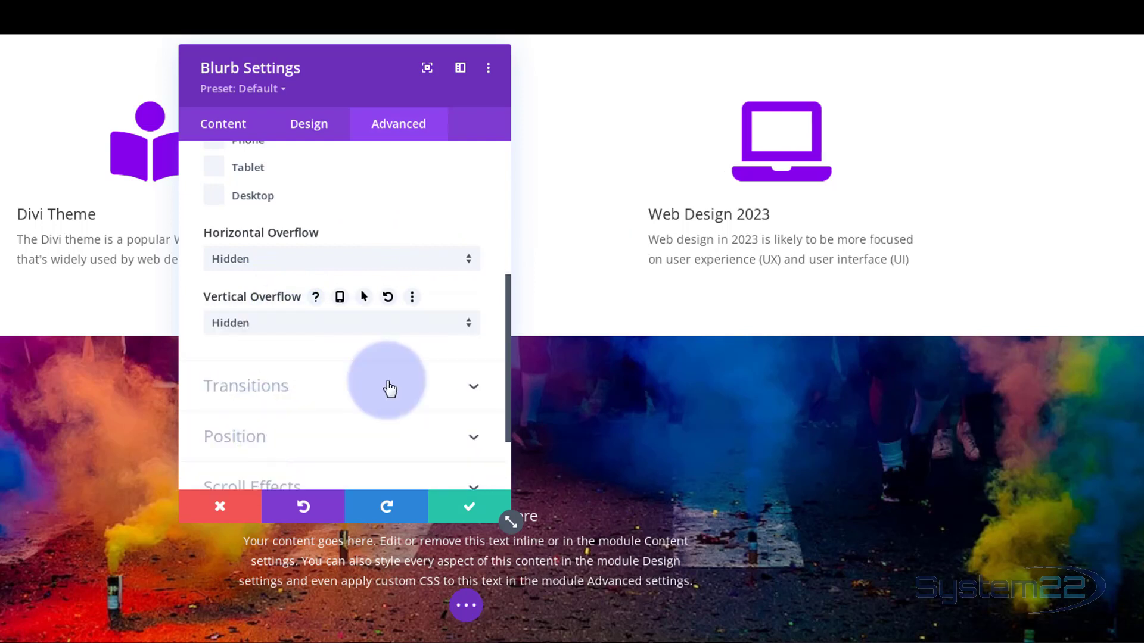
Return to the blurb's sizing options and check the per-device settings available for its height.
{"action": "left_click", "coordinate": [312, 127]}
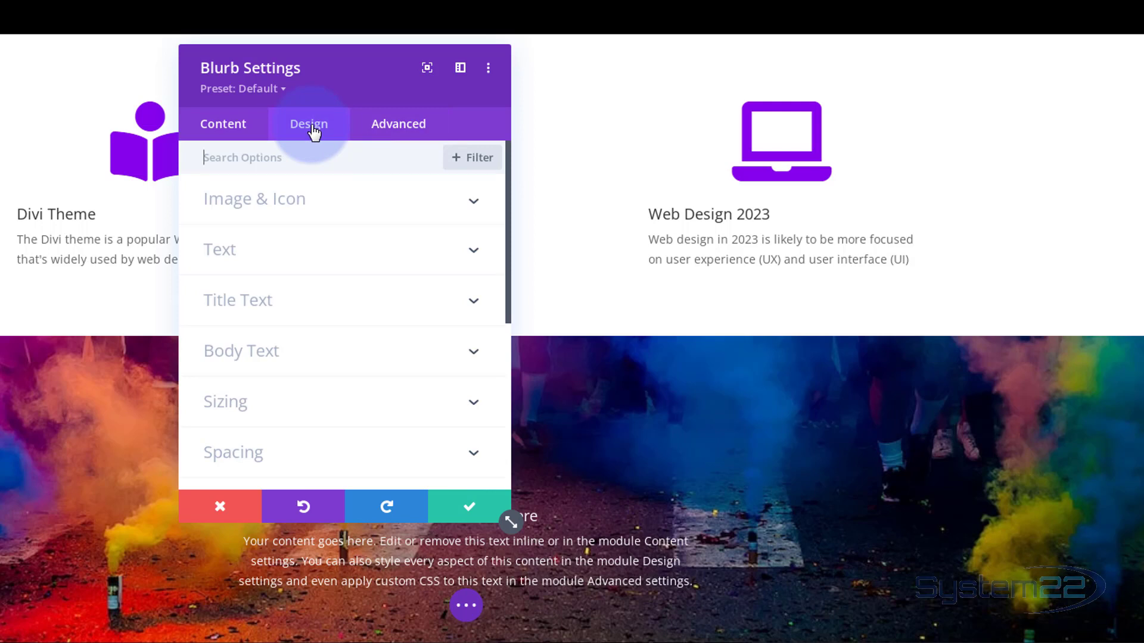
{"action": "left_click", "coordinate": [319, 403]}
{"action": "scroll", "coordinate": [319, 403], "scroll_direction": "down", "scroll_amount": 4}
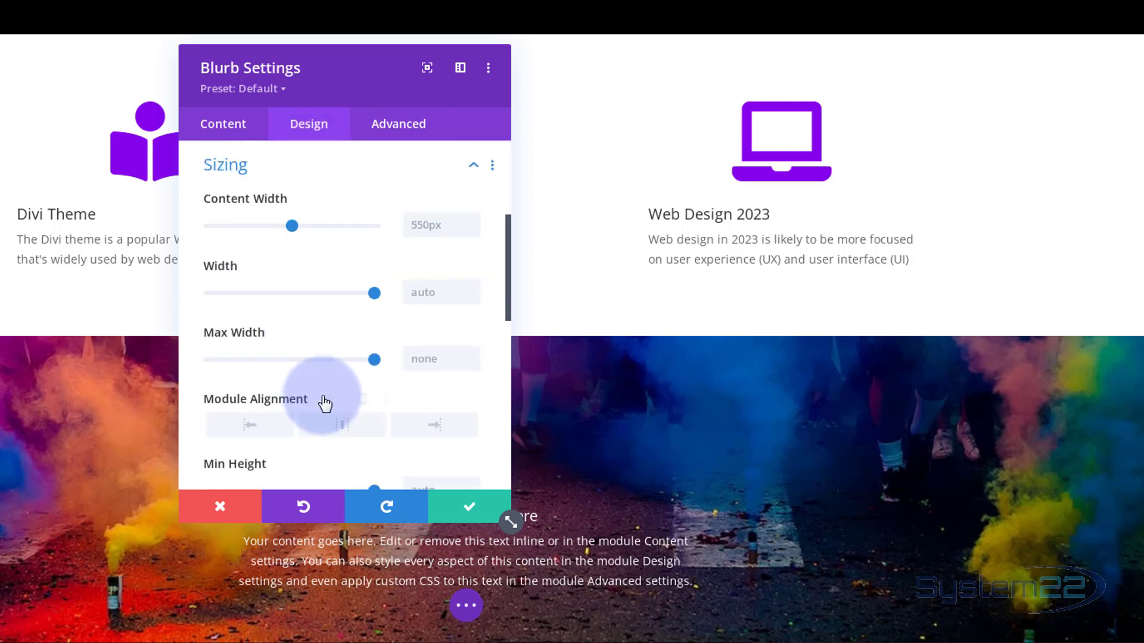
{"action": "scroll", "coordinate": [328, 285], "scroll_direction": "down", "scroll_amount": 4}
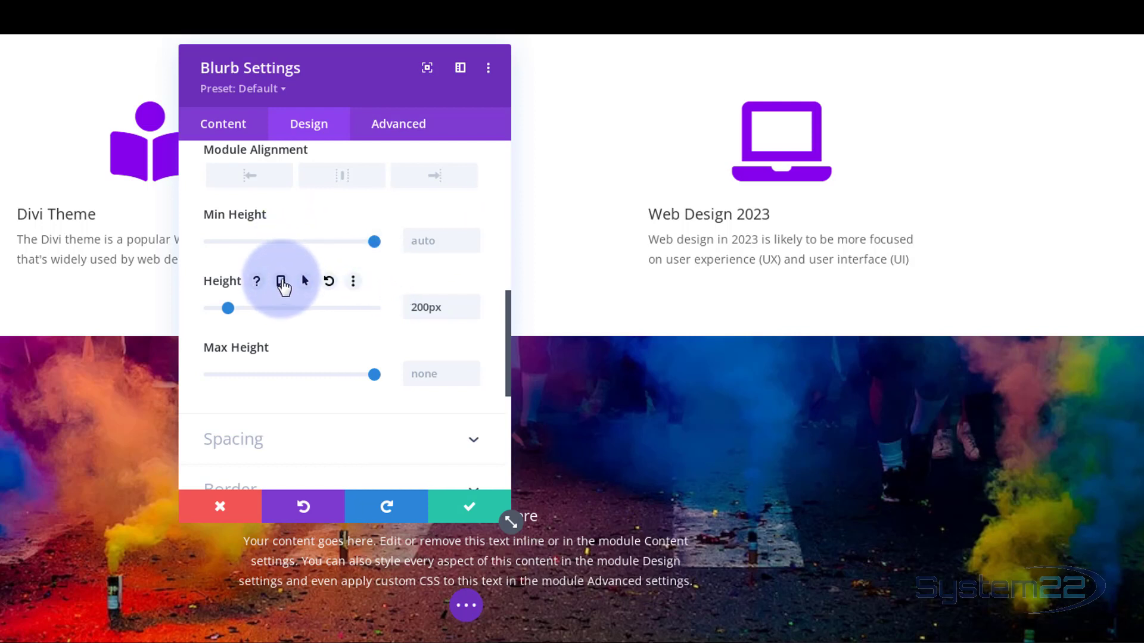
{"action": "left_click", "coordinate": [281, 283]}
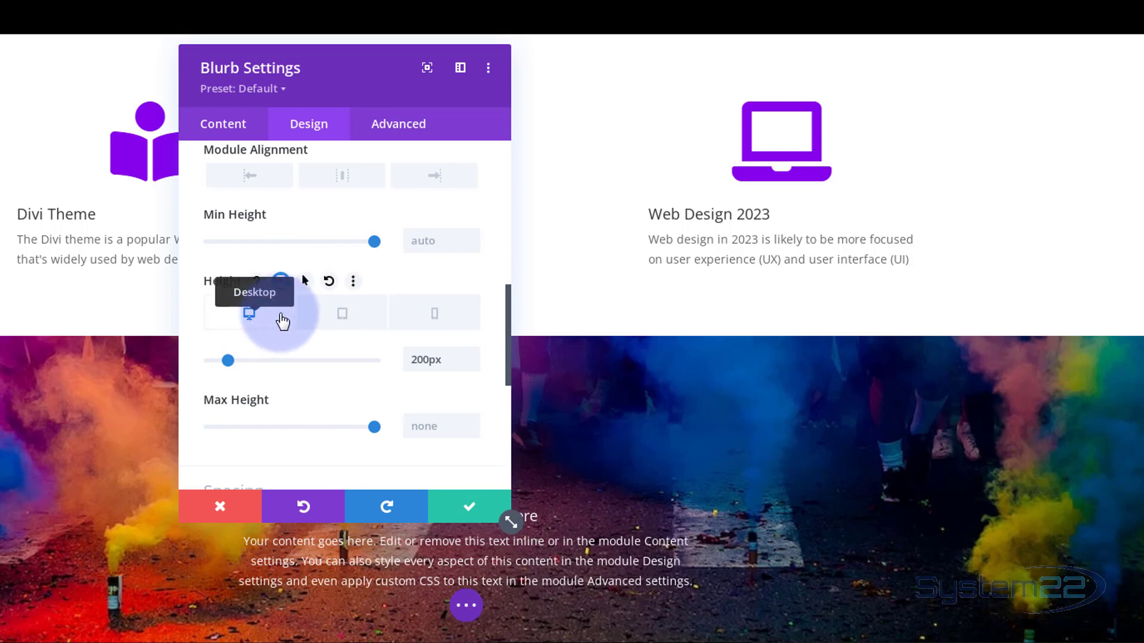
{"action": "left_click", "coordinate": [281, 281]}
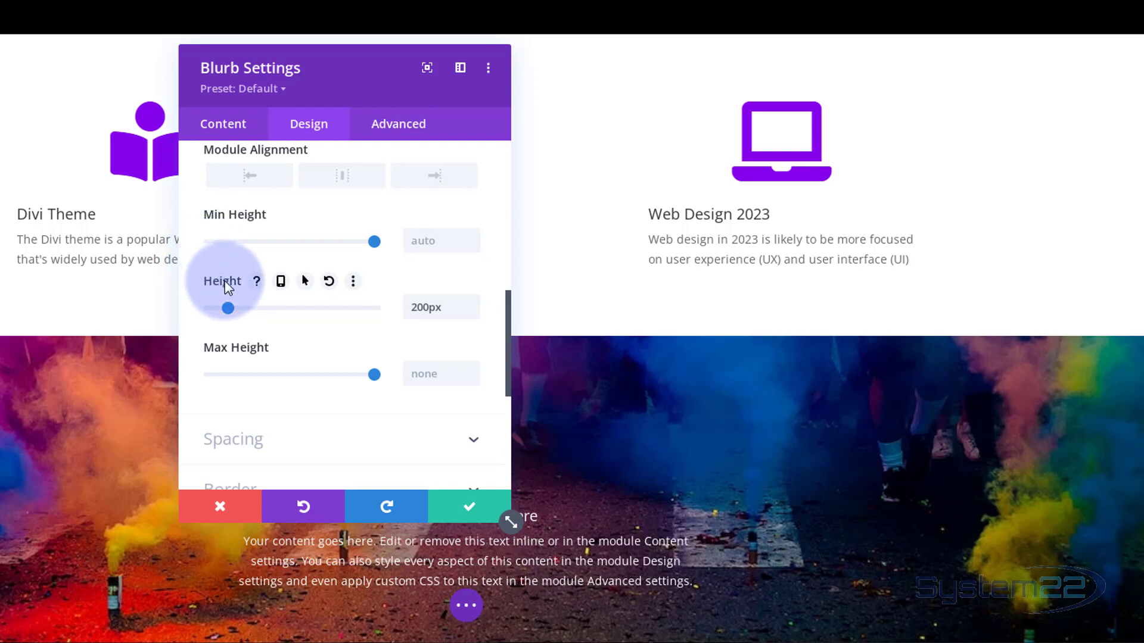
Enable a separate hover state for the blurb's height, set it to 650px, and check that the full text fits.
{"action": "left_click", "coordinate": [305, 282]}
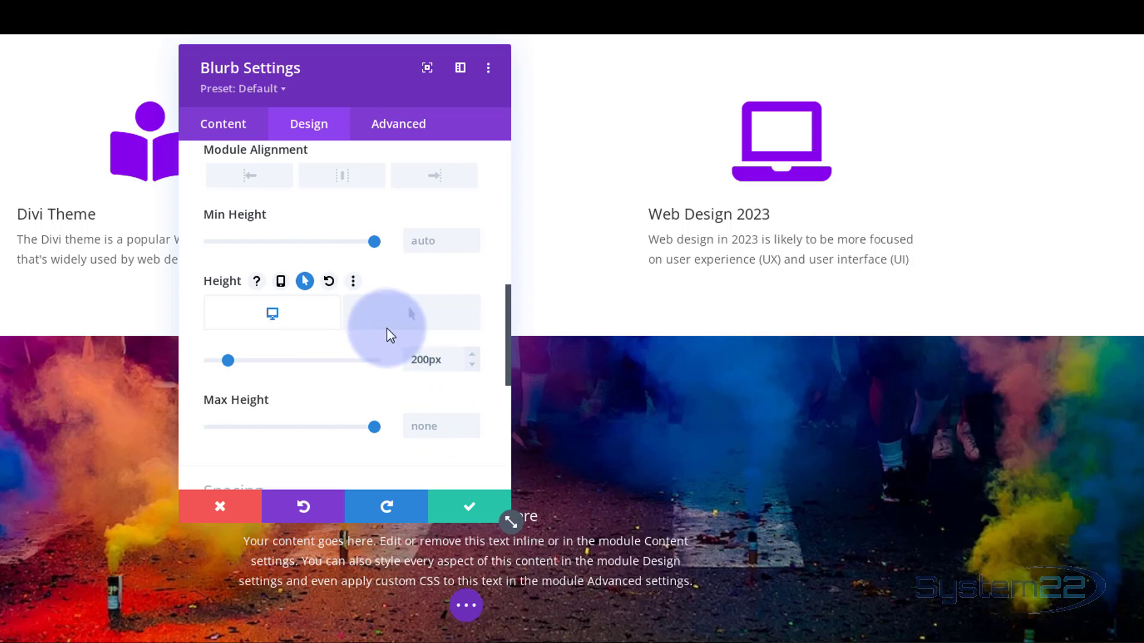
{"action": "left_click", "coordinate": [415, 318]}
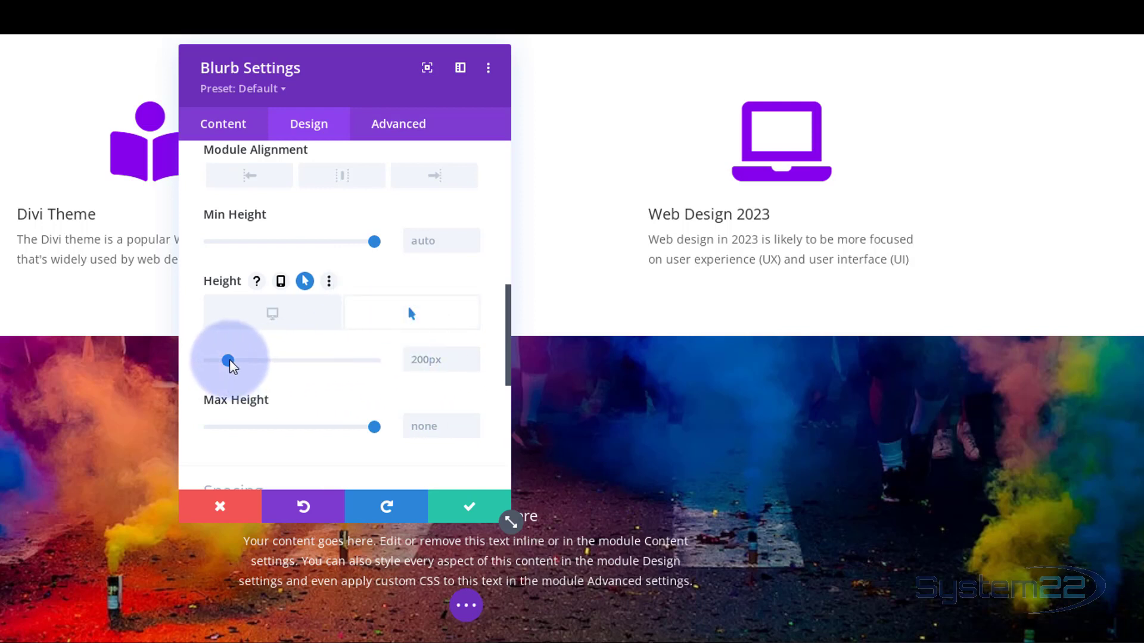
{"action": "left_click_drag", "start_coordinate": [230, 359], "coordinate": [308, 363]}
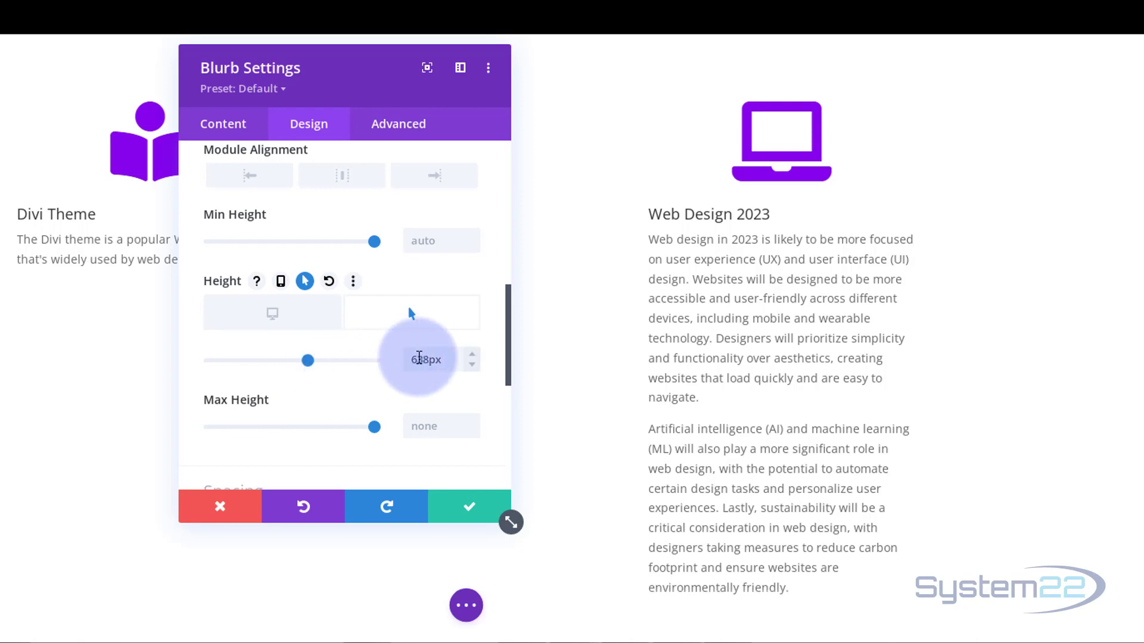
{"action": "left_click_drag", "start_coordinate": [417, 359], "coordinate": [429, 358]}
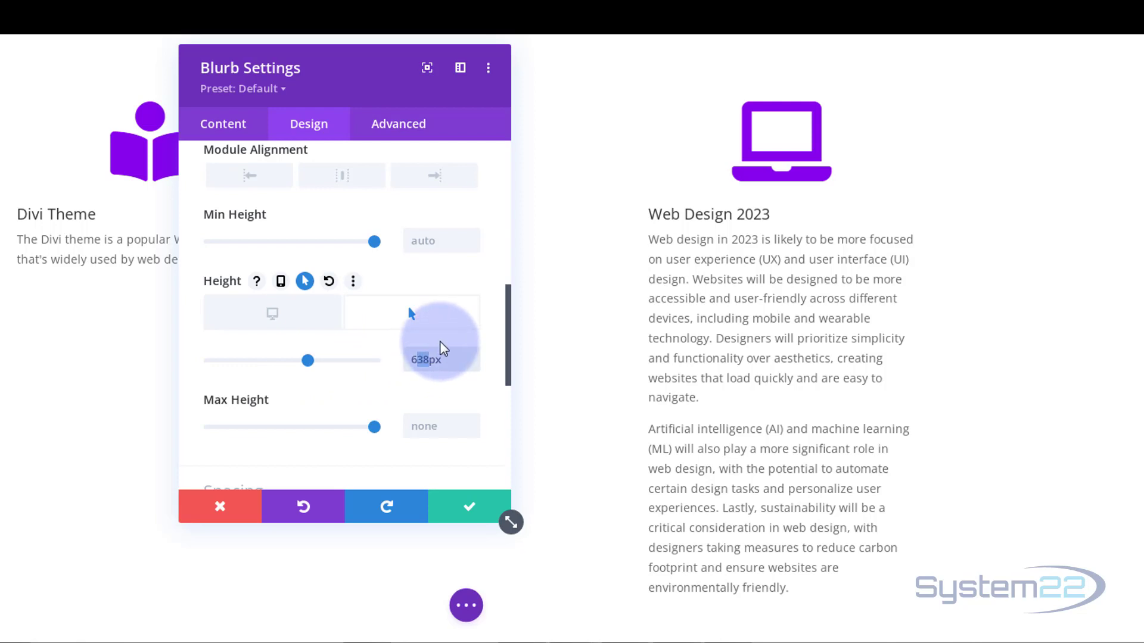
{"action": "type", "text": "50"}
{"action": "scroll", "coordinate": [608, 415], "scroll_direction": "down", "scroll_amount": 3}
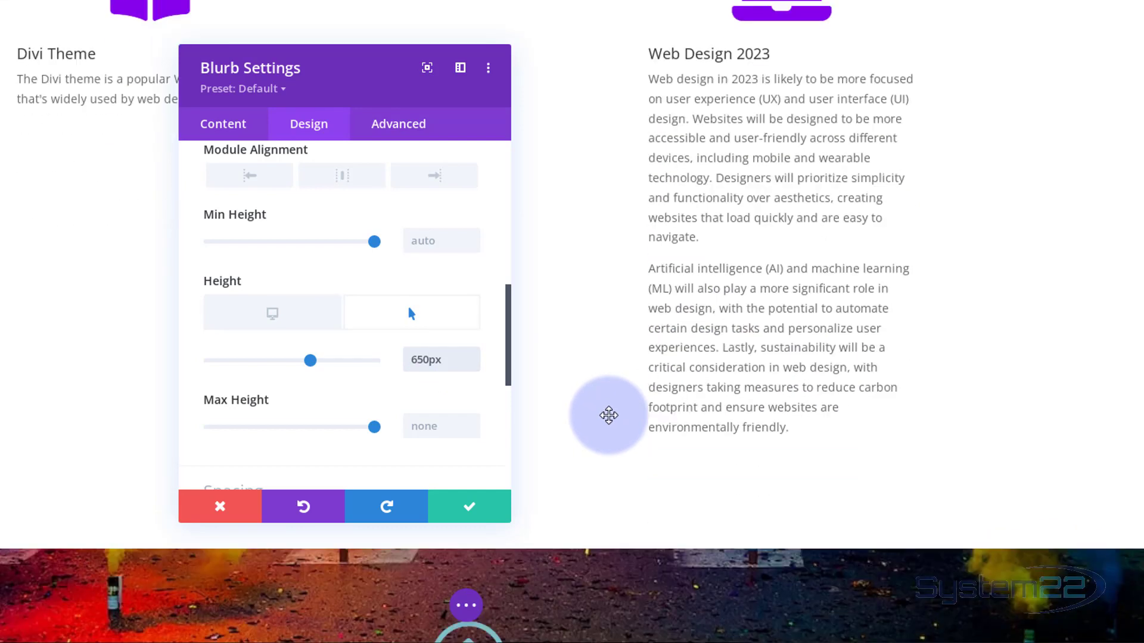
{"action": "scroll", "coordinate": [608, 416], "scroll_direction": "up", "scroll_amount": 3}
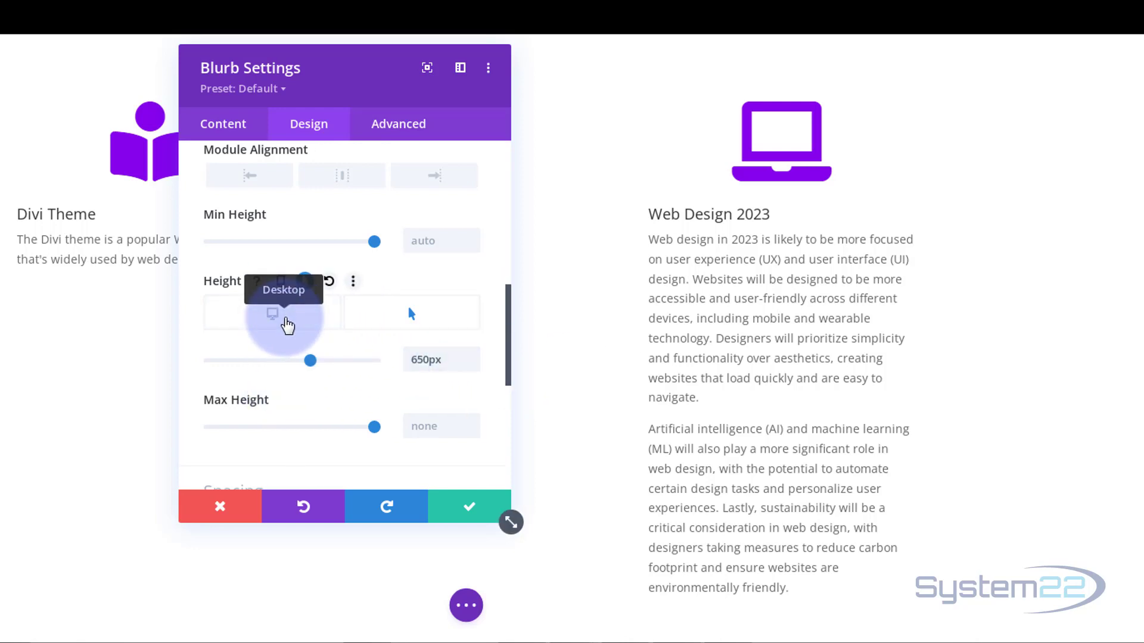
Compare the blurb's desktop and hover height states, ending on the desktop state.
{"action": "left_click", "coordinate": [285, 319]}
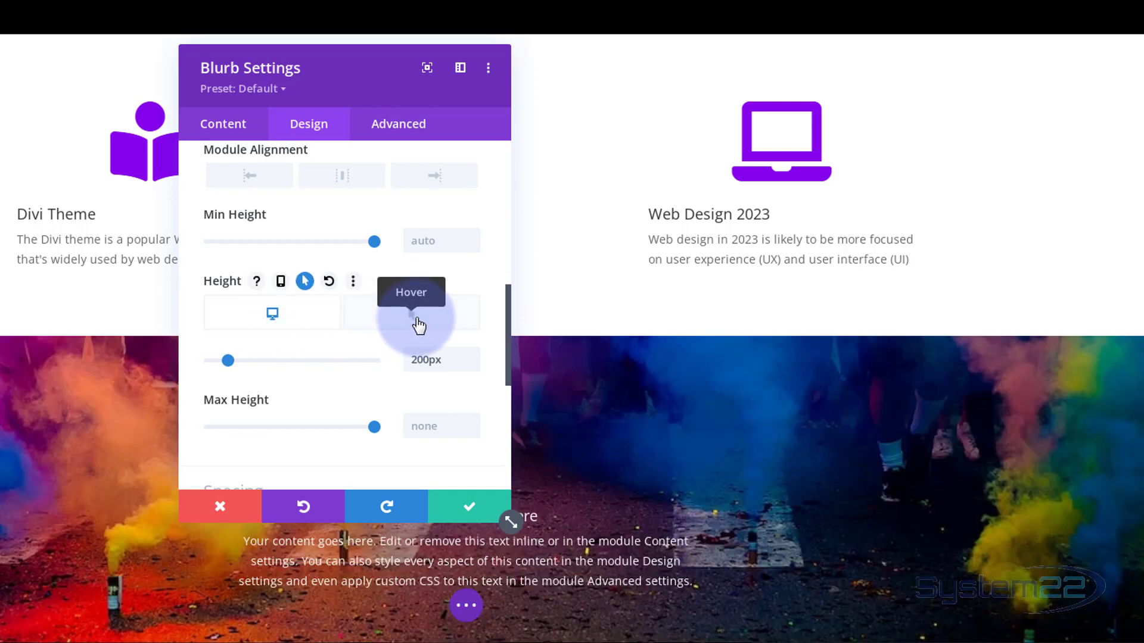
{"action": "left_click", "coordinate": [418, 325]}
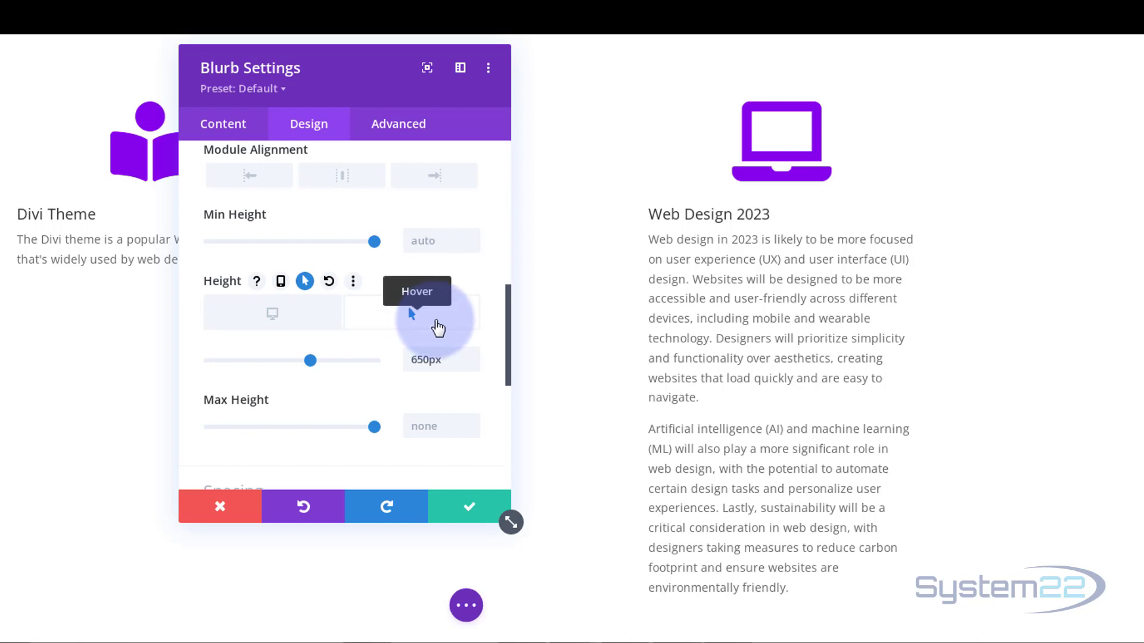
{"action": "left_click", "coordinate": [298, 325]}
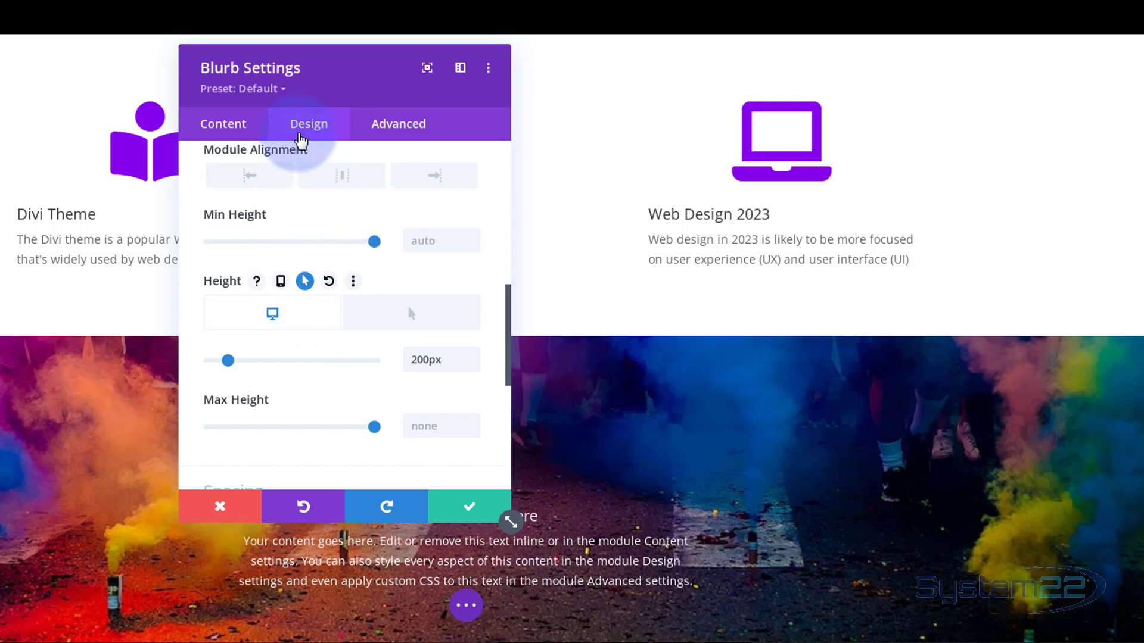
Set the blurb's transition duration to 1000ms.
{"action": "left_click", "coordinate": [411, 133]}
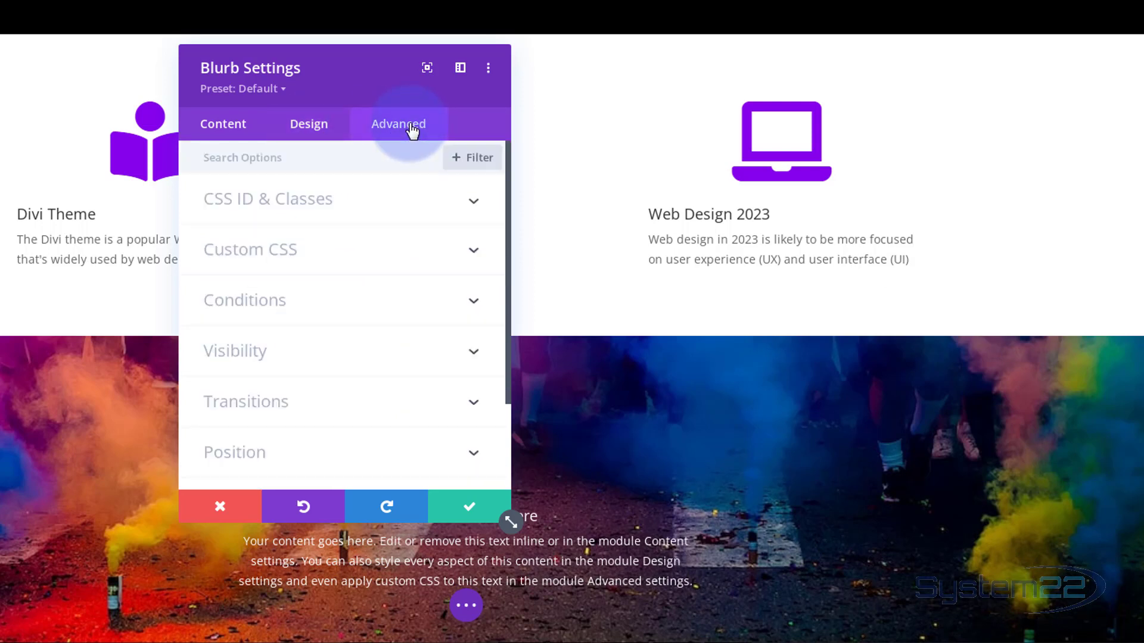
{"action": "scroll", "coordinate": [411, 302], "scroll_direction": "down", "scroll_amount": 2}
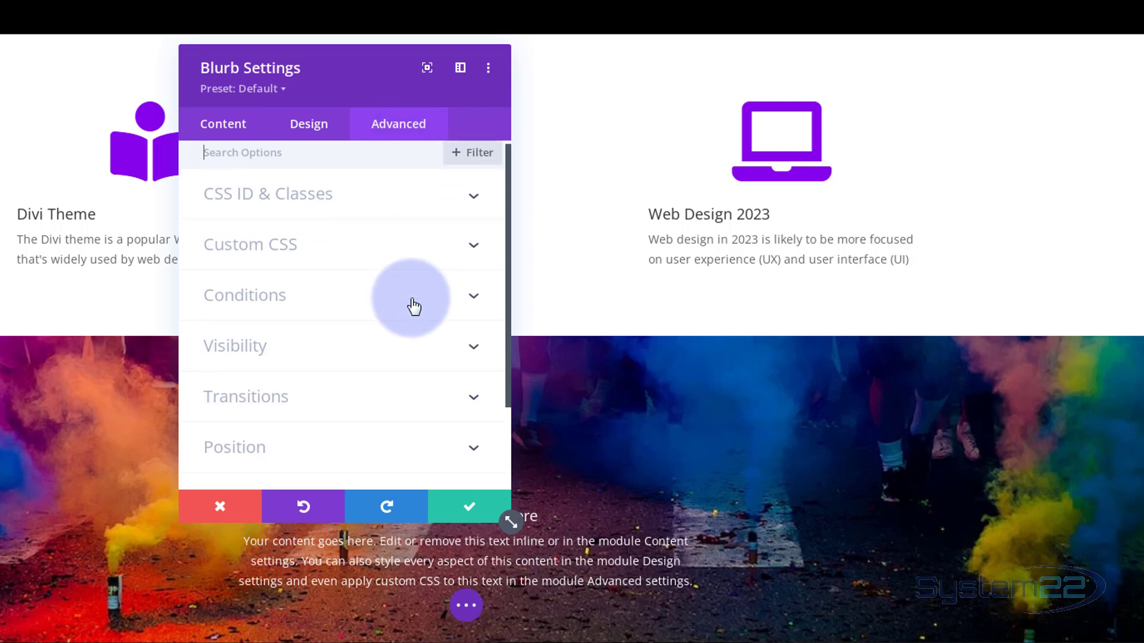
{"action": "left_click", "coordinate": [386, 331]}
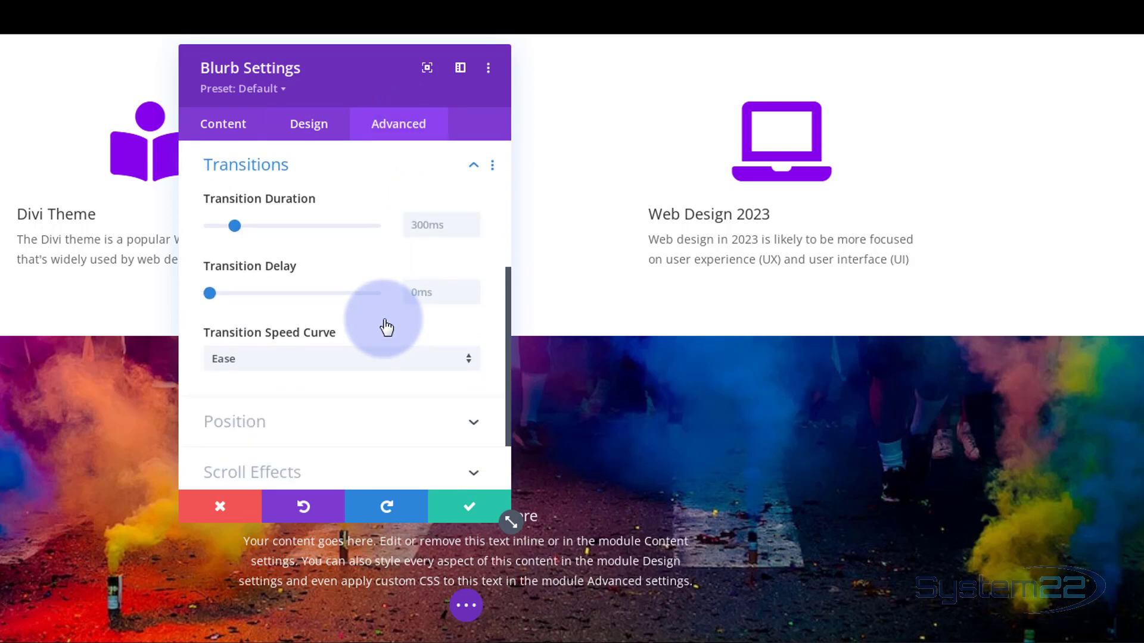
{"action": "mouse_move", "coordinate": [230, 204]}
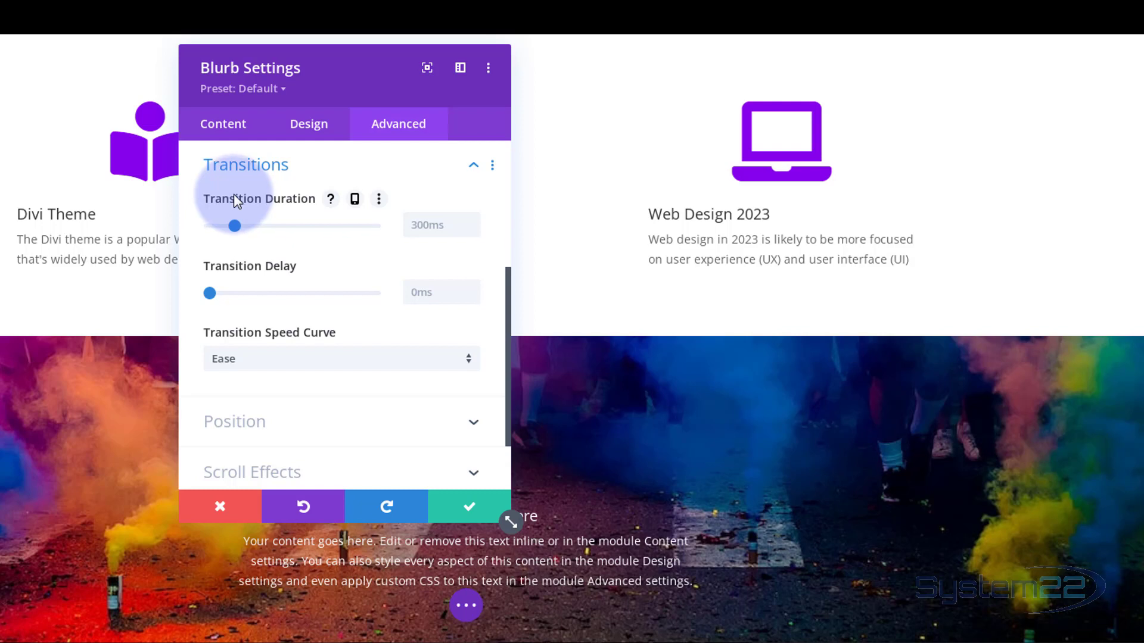
{"action": "left_click", "coordinate": [411, 225]}
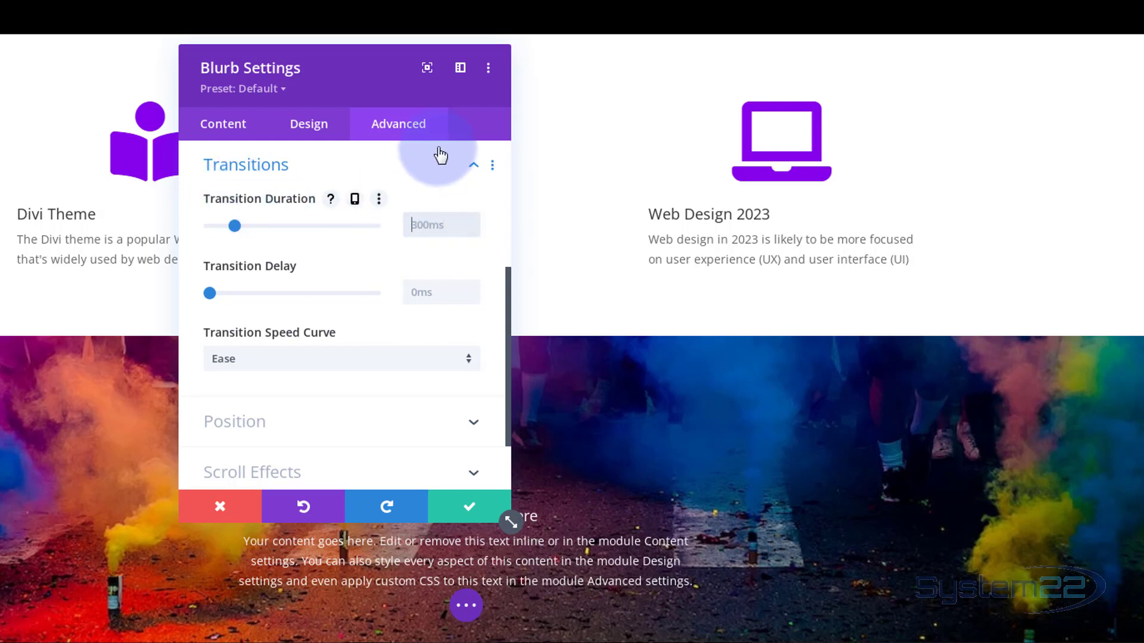
{"action": "type", "text": "1"}
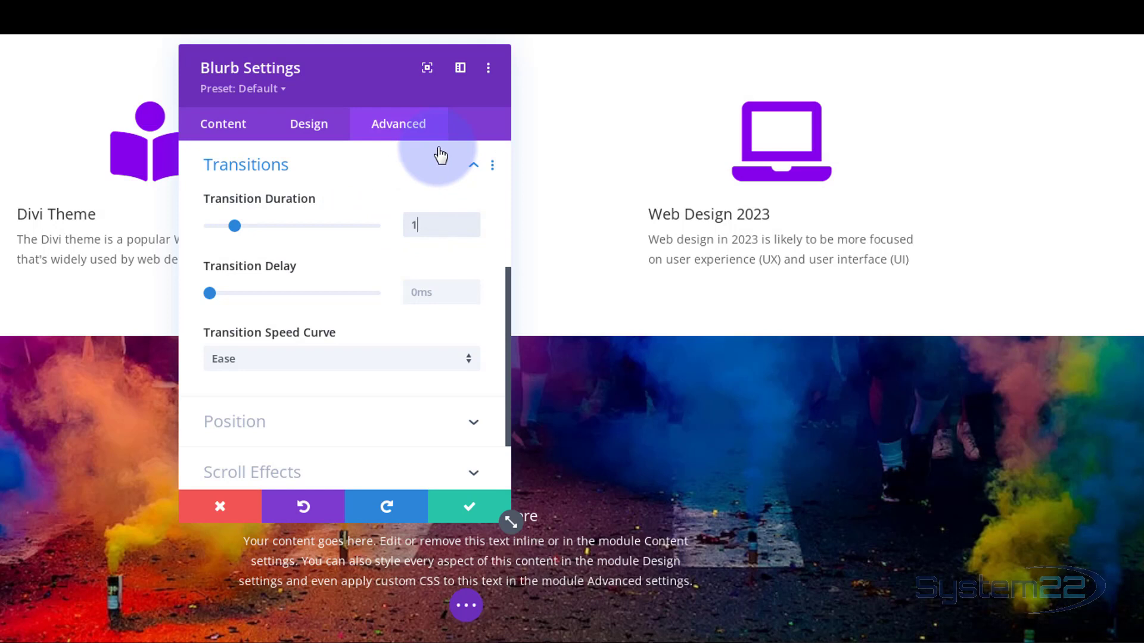
{"action": "type", "text": "000ms"}
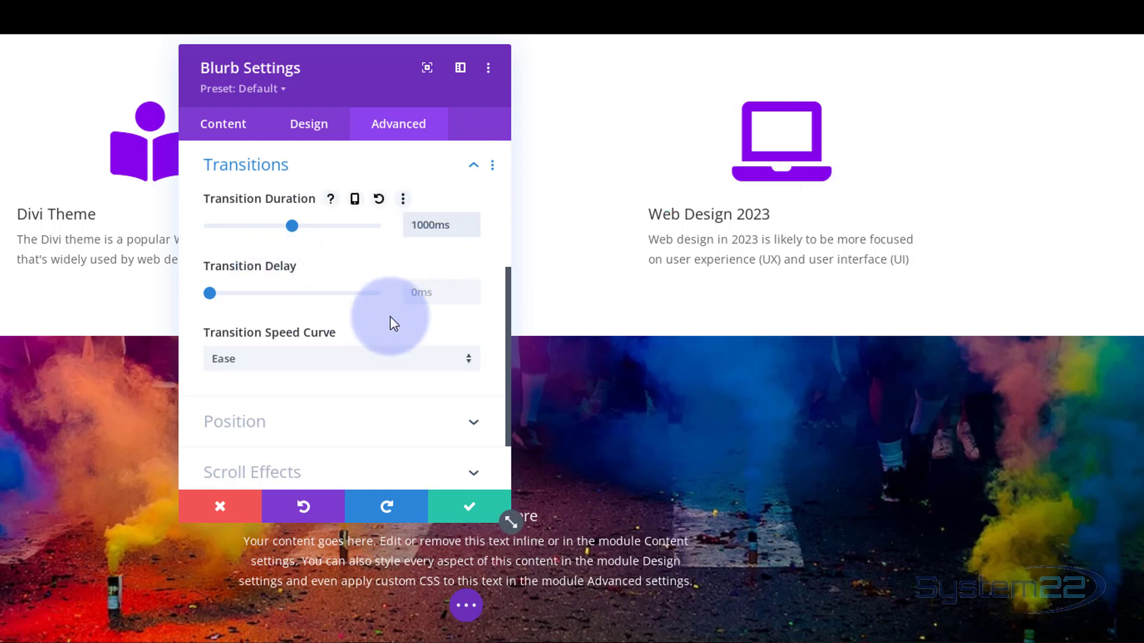
Set the blurb's transition speed curve to Ease-In-Out and save the blurb settings.
{"action": "scroll", "coordinate": [391, 324], "scroll_direction": "down", "scroll_amount": 2}
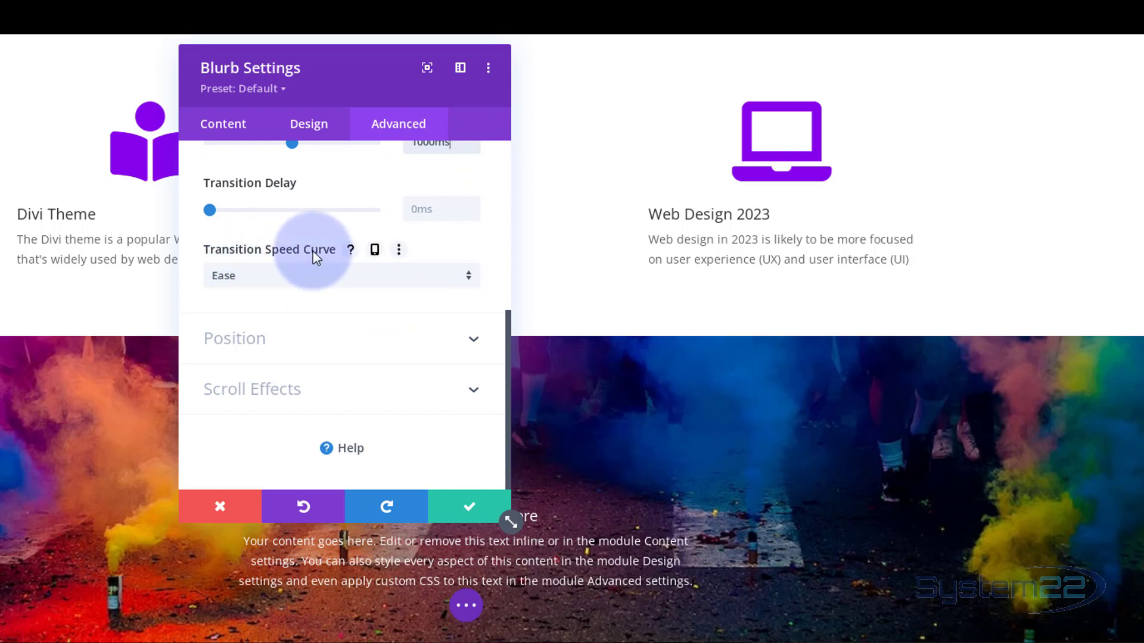
{"action": "left_click", "coordinate": [273, 280]}
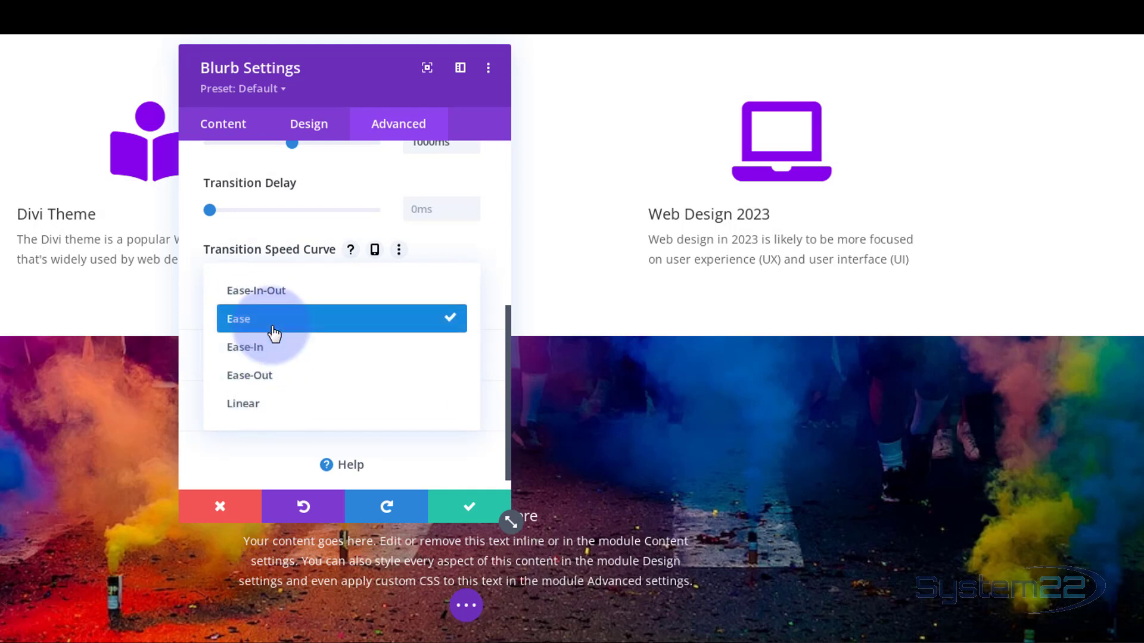
{"action": "left_click", "coordinate": [260, 296]}
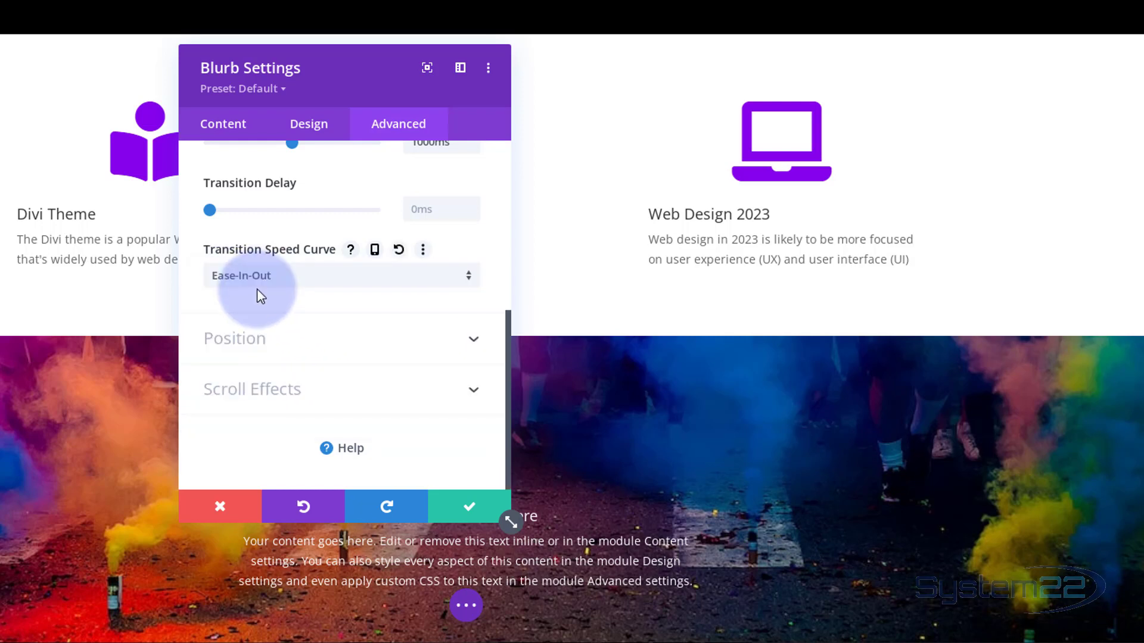
{"action": "scroll", "coordinate": [375, 399], "scroll_direction": "up", "scroll_amount": 3}
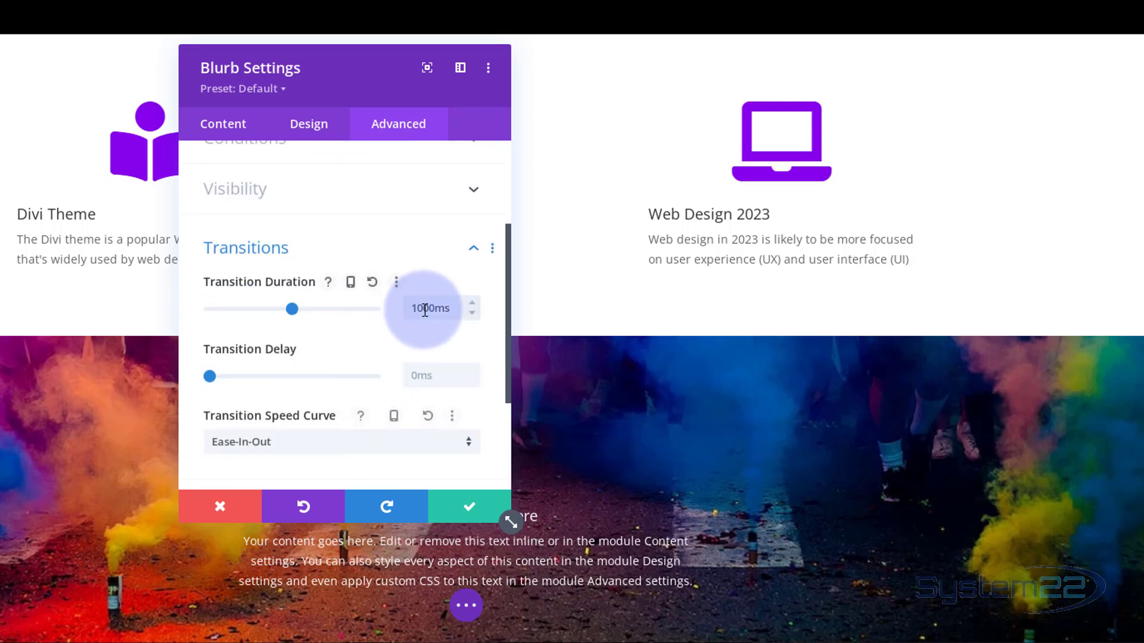
{"action": "scroll", "coordinate": [343, 340], "scroll_direction": "down", "scroll_amount": 2}
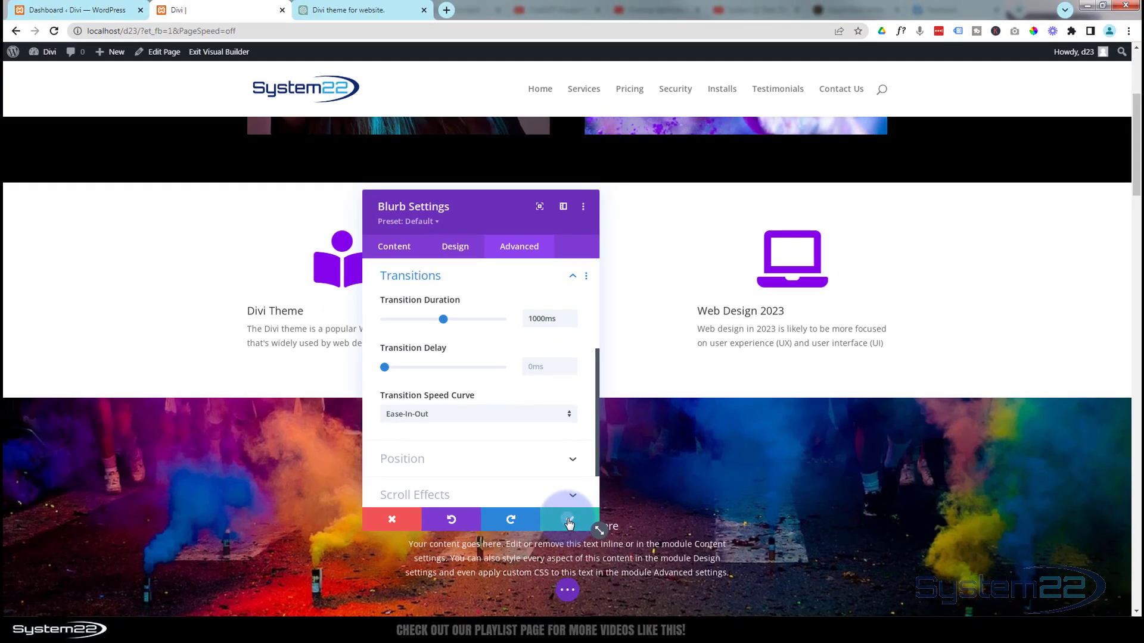
{"action": "left_click", "coordinate": [470, 511]}
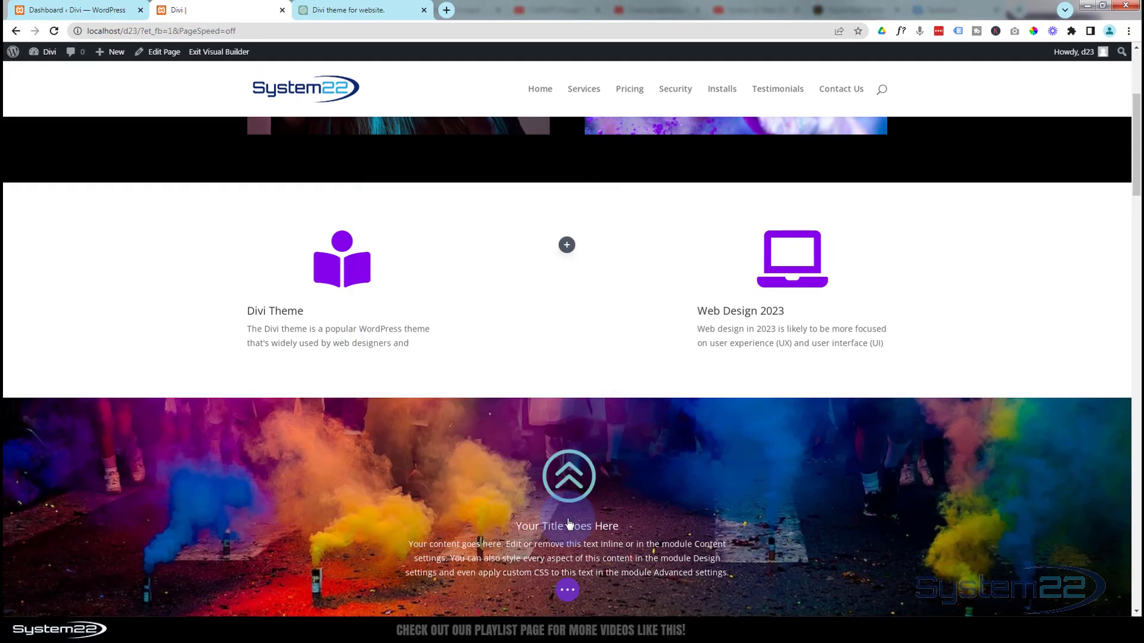
Save the page and exit the Visual Builder to the live page.
{"action": "left_click", "coordinate": [568, 591]}
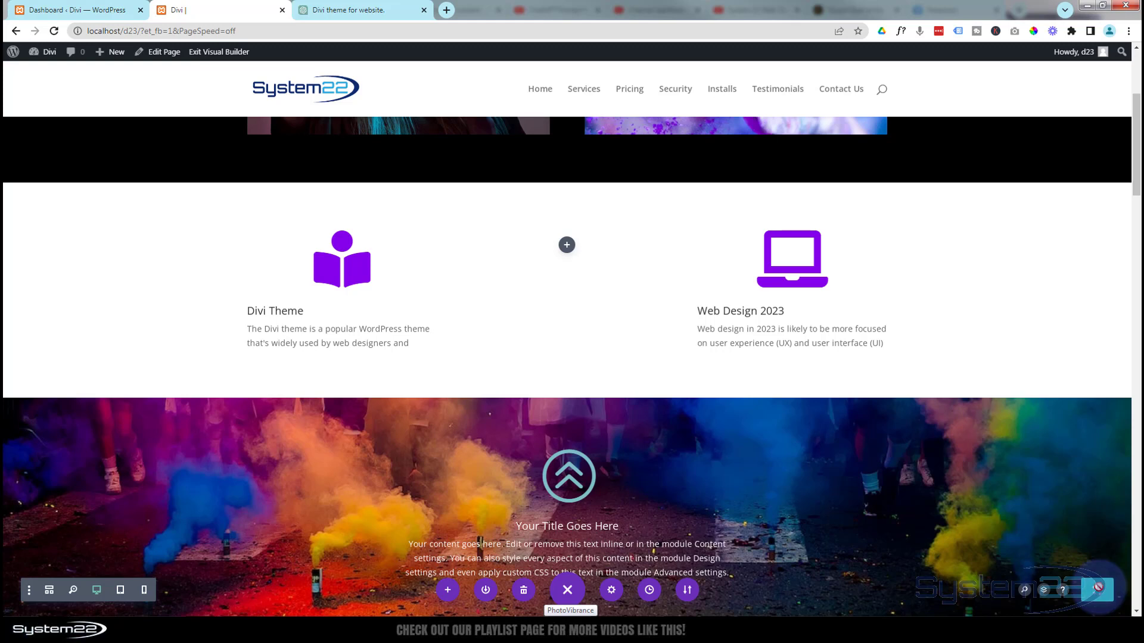
{"action": "left_click", "coordinate": [1099, 590]}
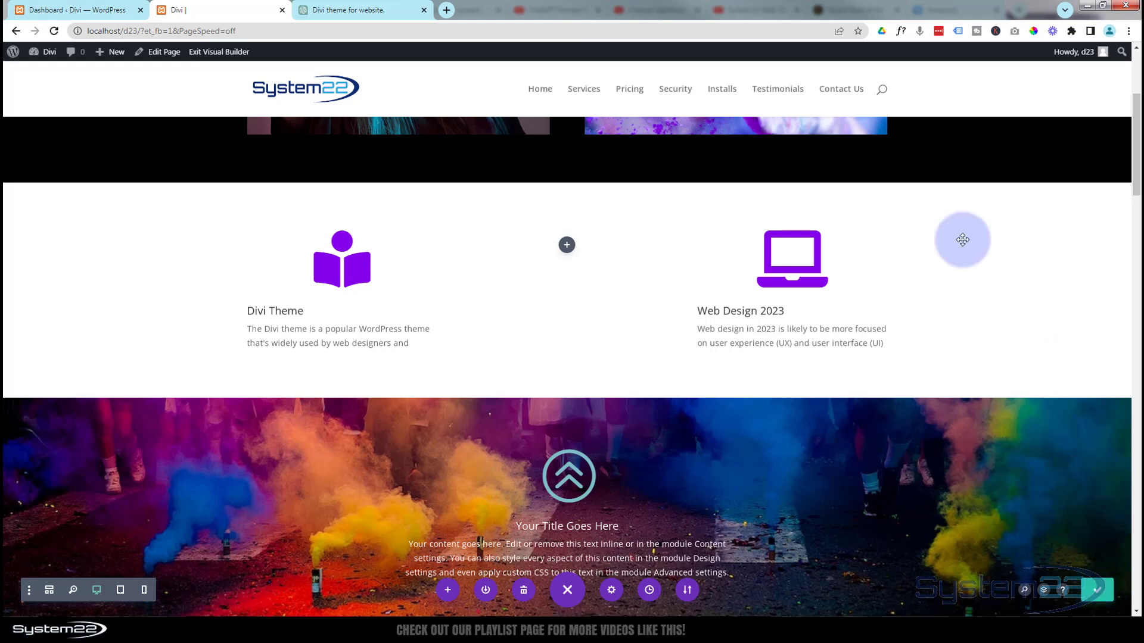
{"action": "left_click", "coordinate": [215, 55]}
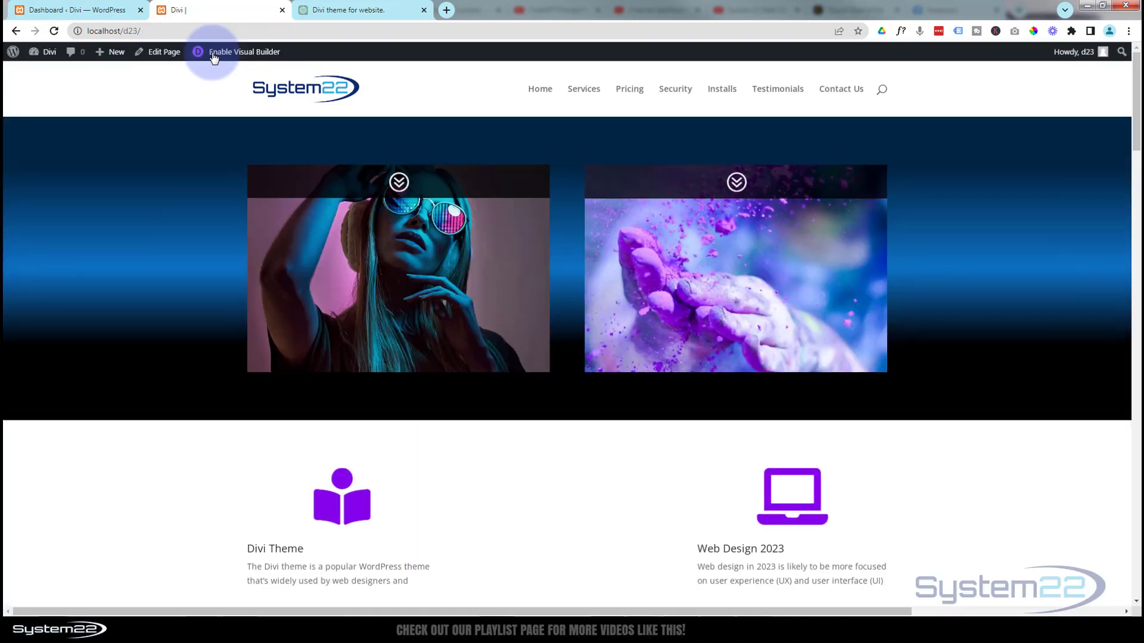
Test the expand-on-hover effect of the Web Design 2023 and Divi Theme blurbs on the live page.
{"action": "scroll", "coordinate": [217, 62], "scroll_direction": "down", "scroll_amount": 2}
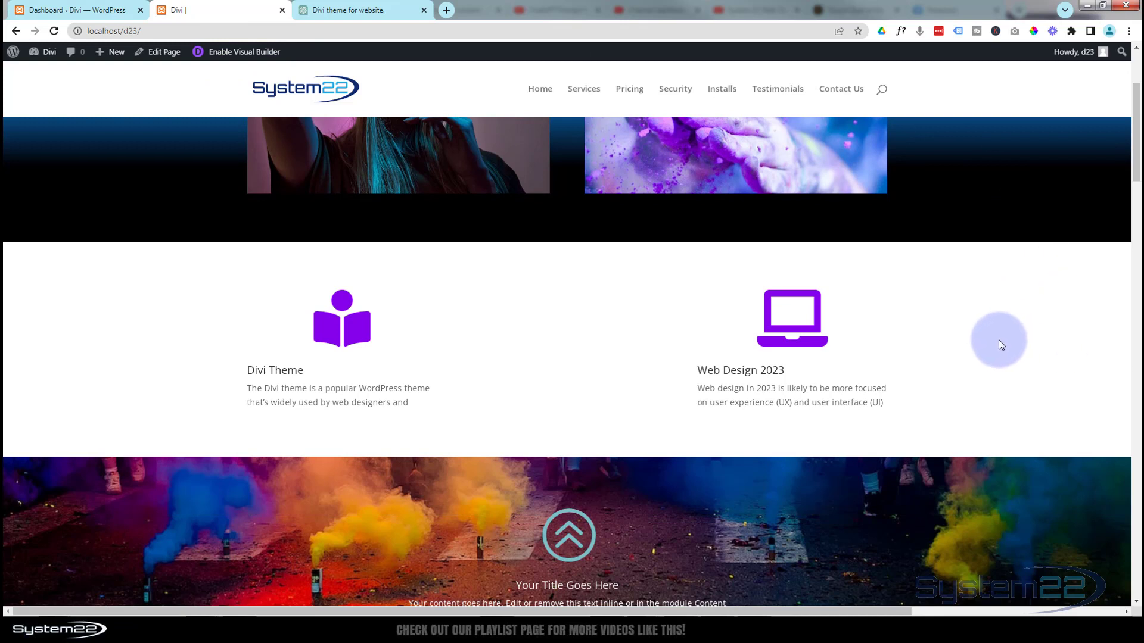
{"action": "mouse_move", "coordinate": [803, 363]}
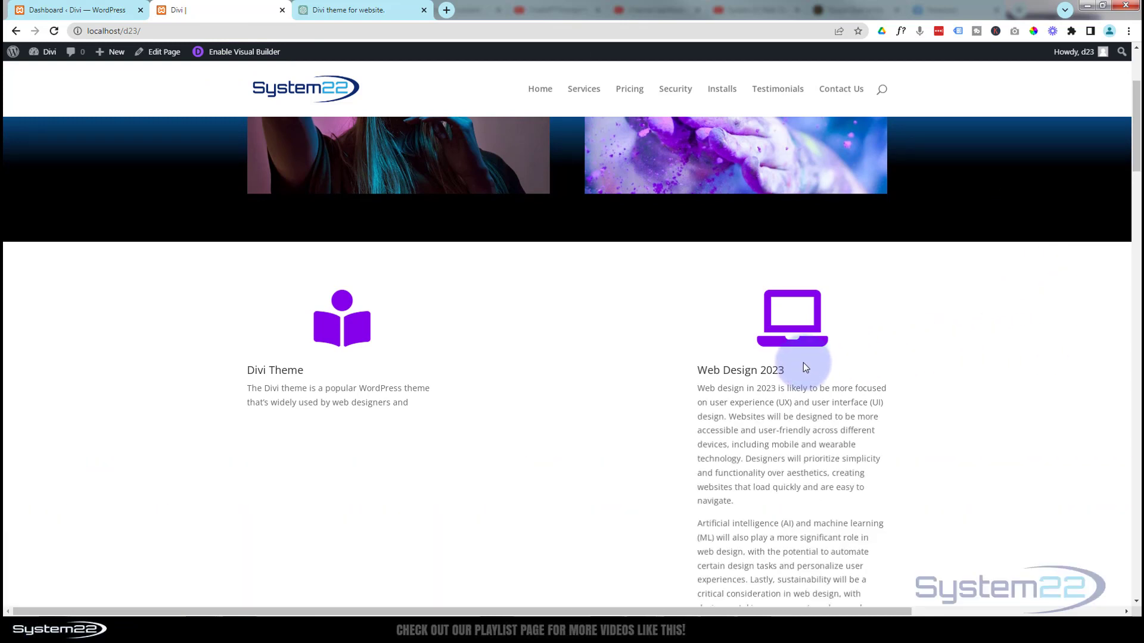
{"action": "scroll", "coordinate": [802, 362], "scroll_direction": "down", "scroll_amount": 2}
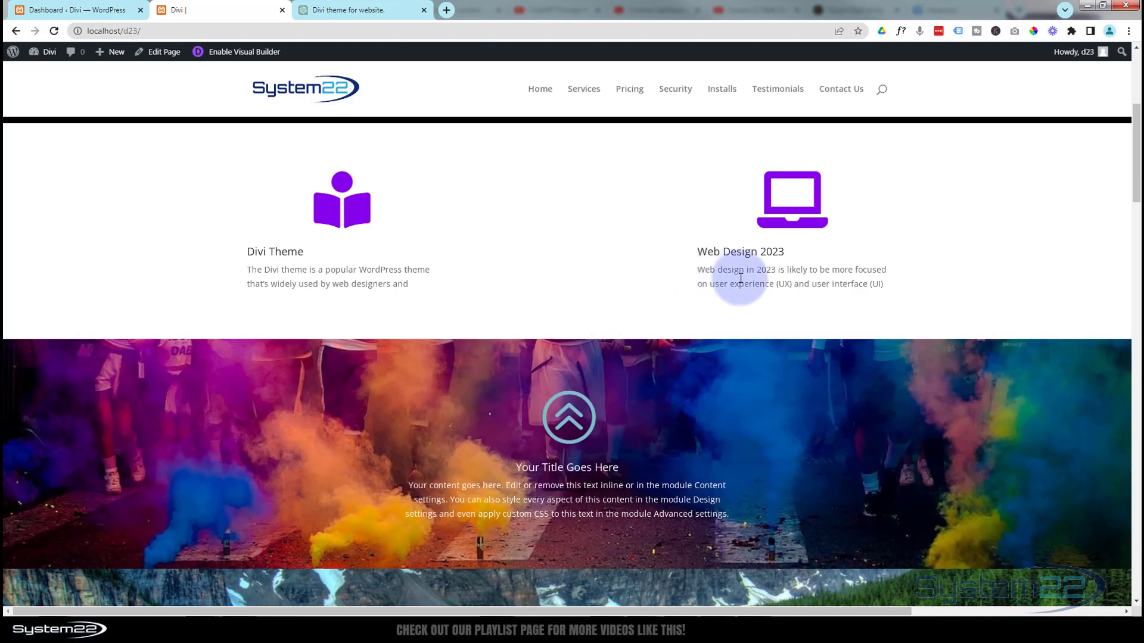
{"action": "mouse_move", "coordinate": [740, 278]}
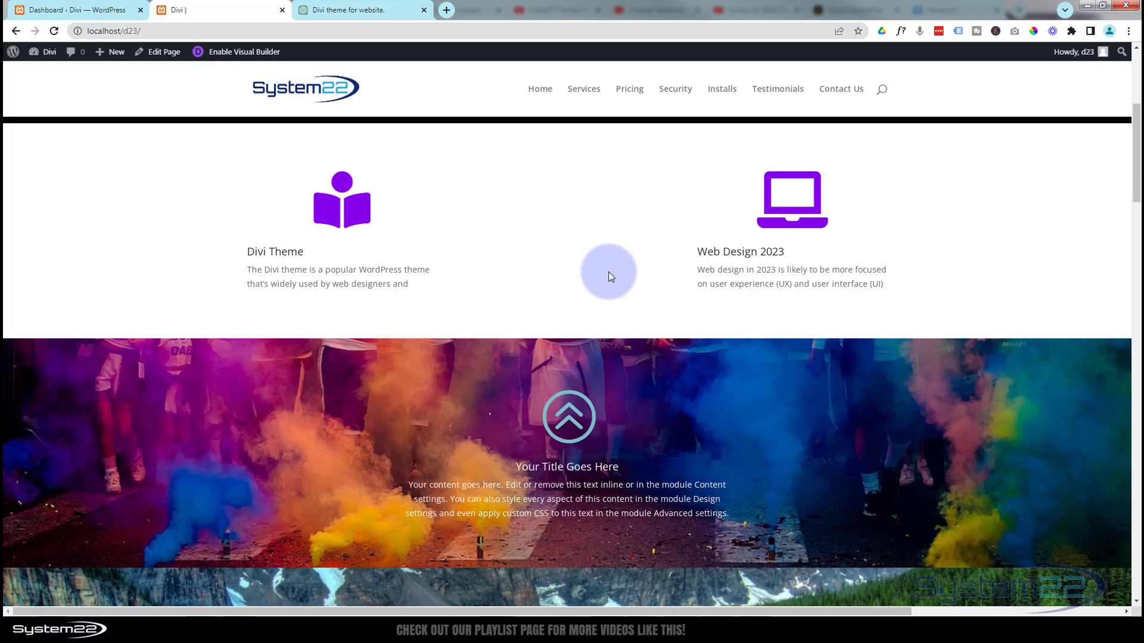
{"action": "mouse_move", "coordinate": [289, 264]}
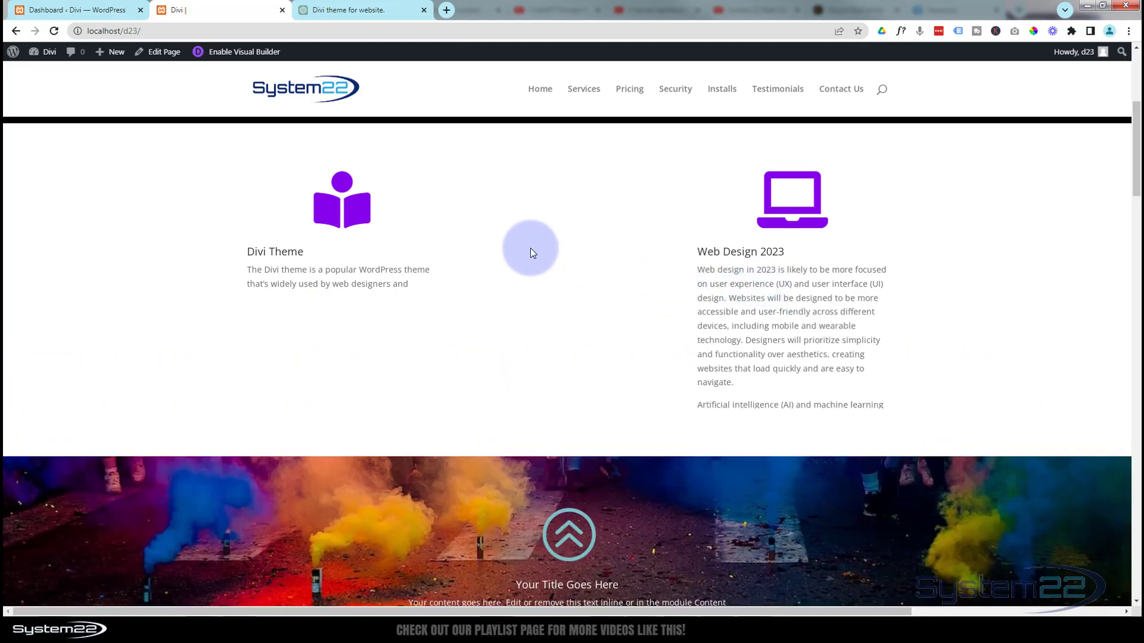
{"action": "mouse_move", "coordinate": [342, 260]}
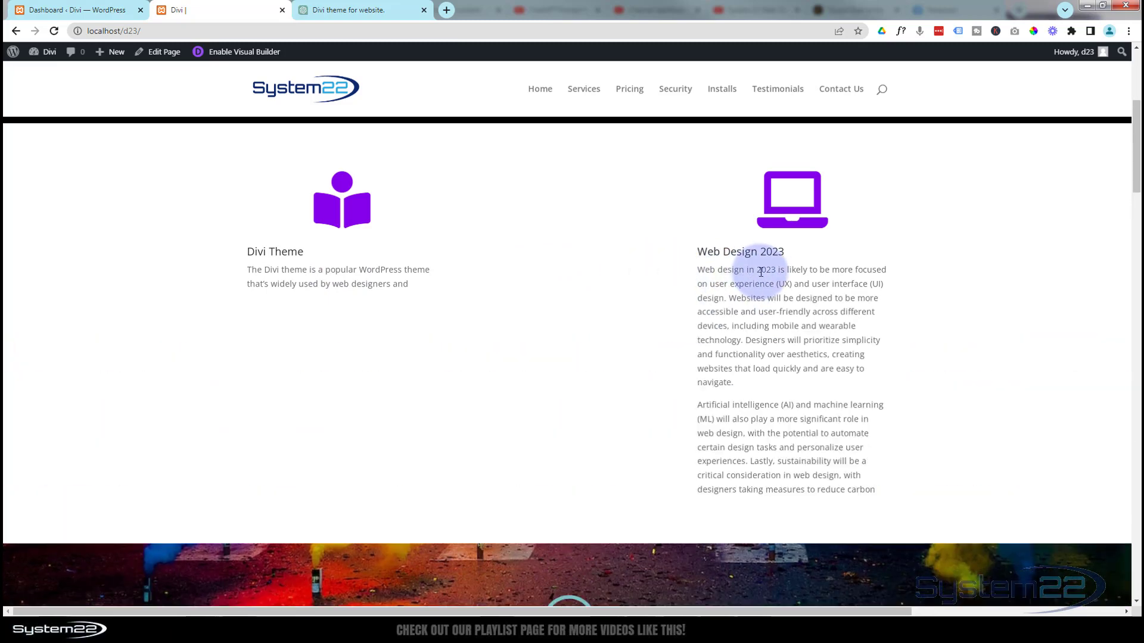
{"action": "mouse_move", "coordinate": [395, 262]}
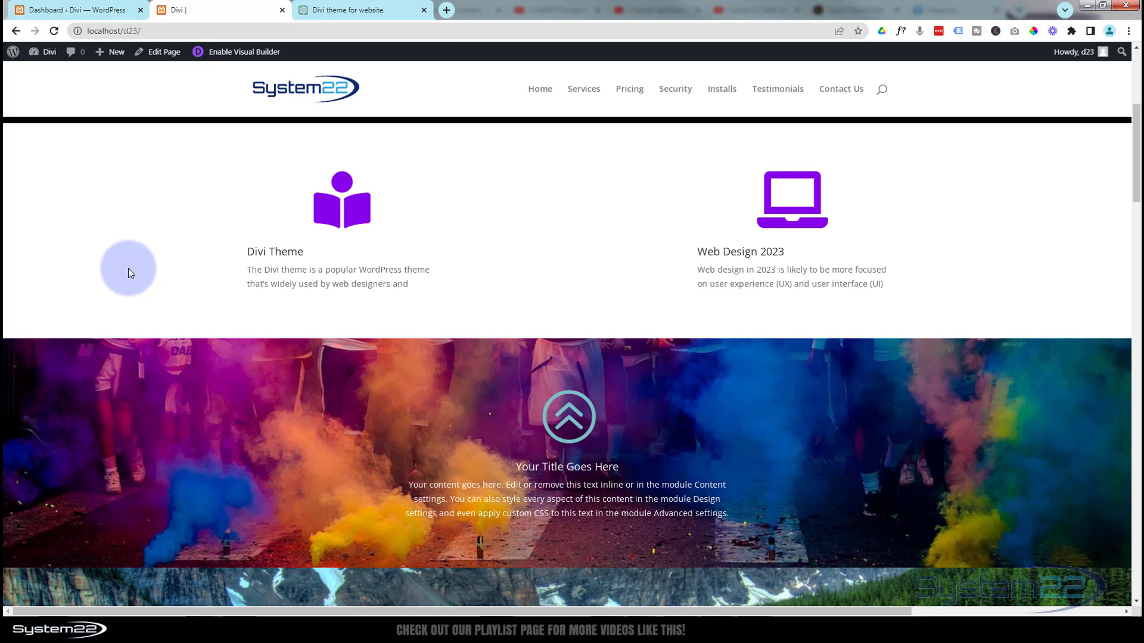
{"action": "mouse_move", "coordinate": [321, 233]}
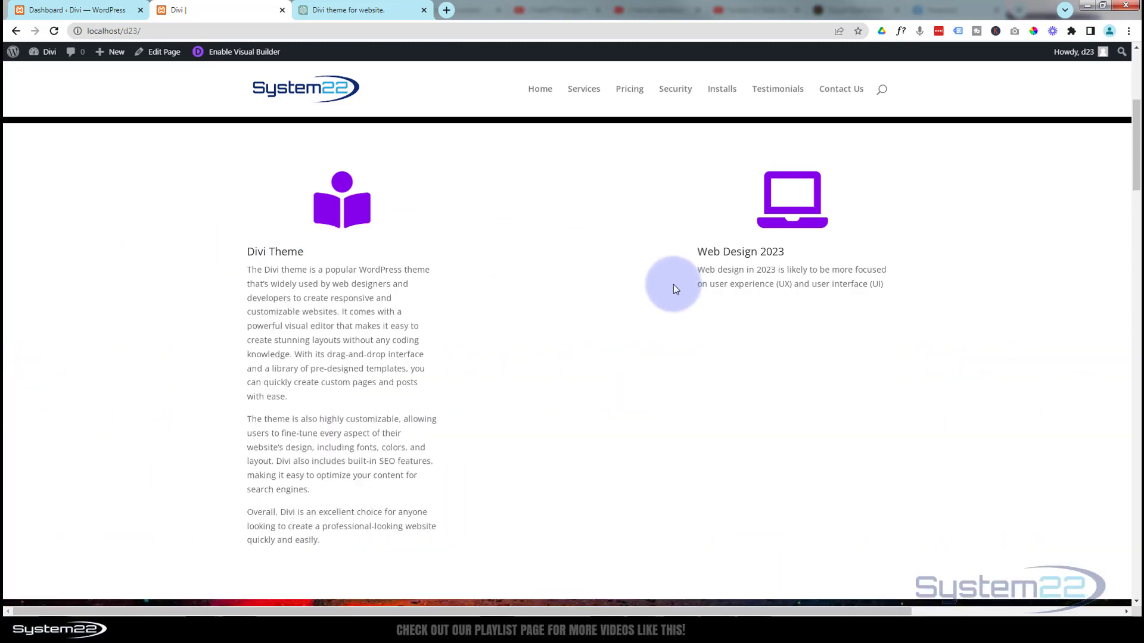